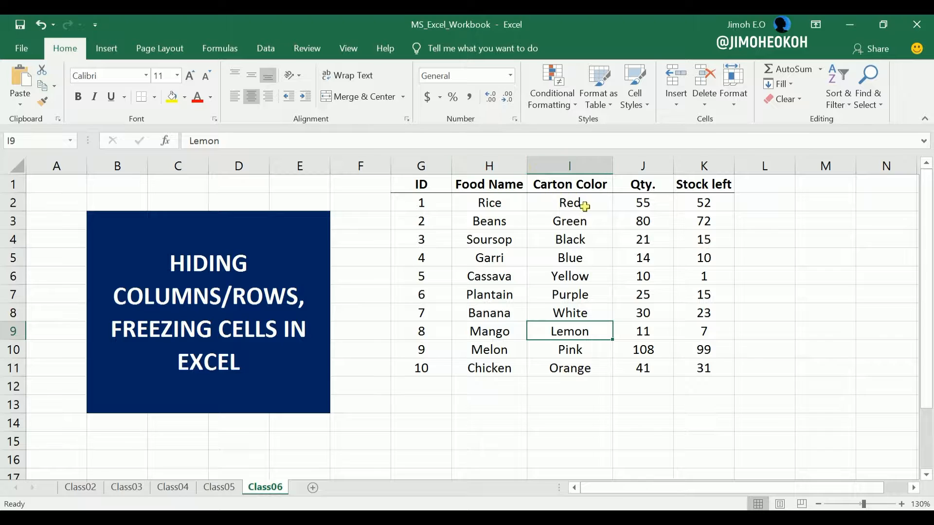
- Hide the Carton Color column (column I) of the stock table
click(663, 232)
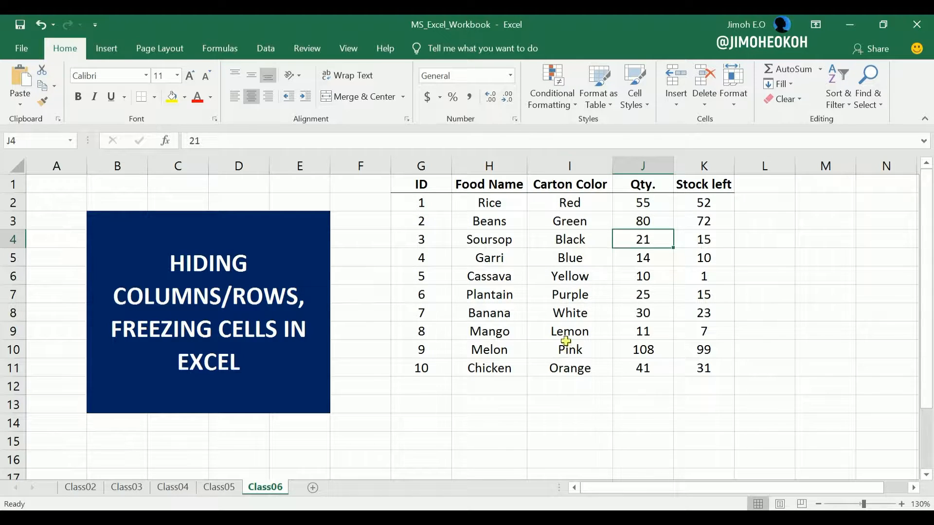
click(577, 164)
right_click(577, 166)
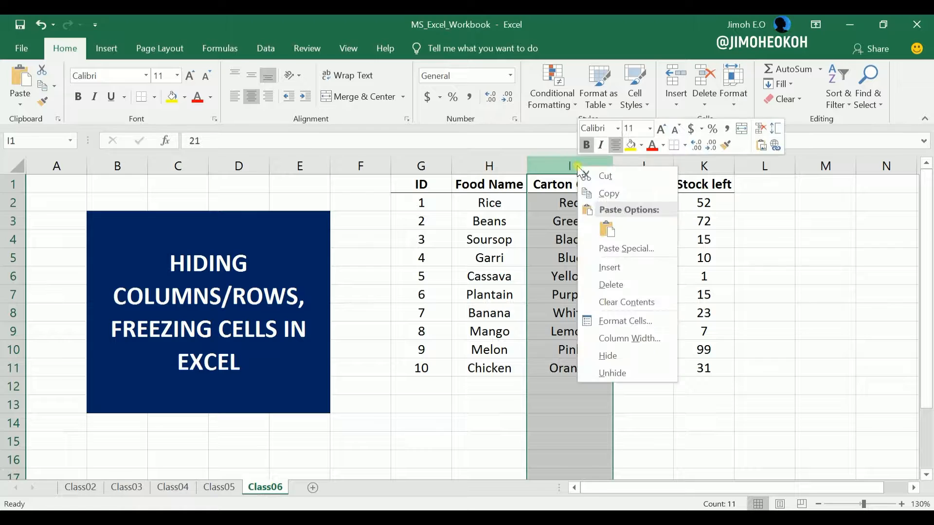
click(617, 355)
click(557, 258)
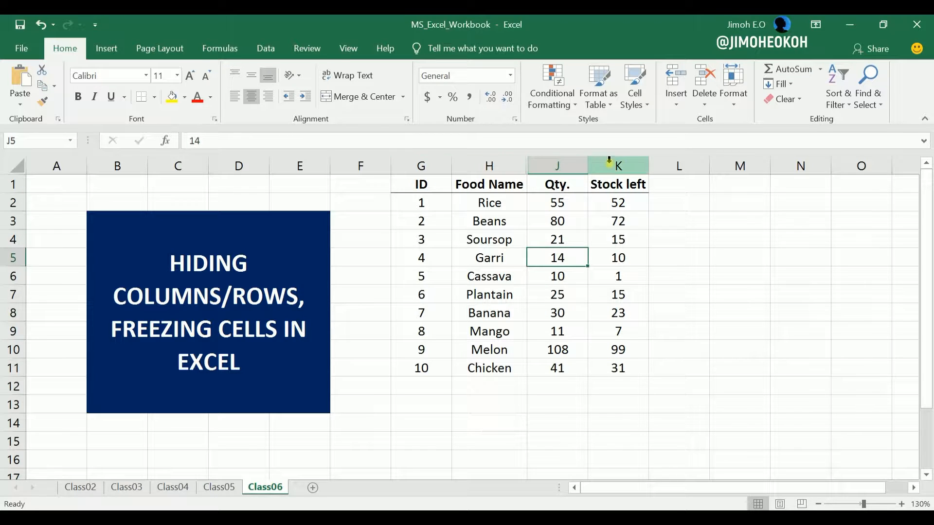
- Reveal the hidden column I by widening it from the boundary between columns H and J
click(610, 276)
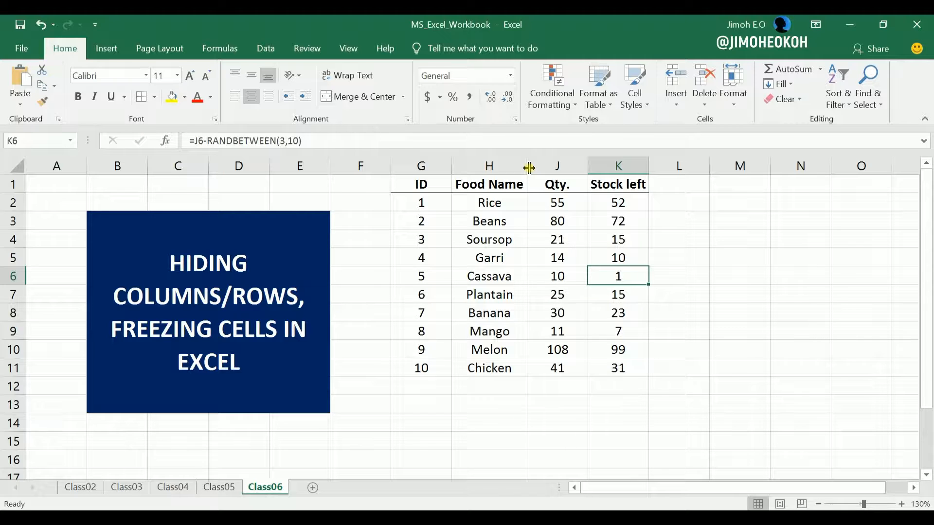
drag(529, 168, 613, 169)
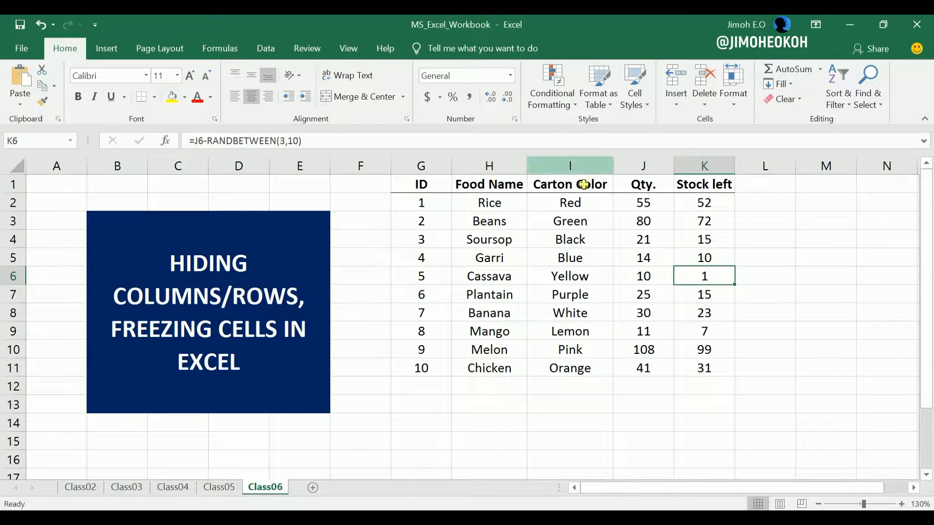
click(592, 226)
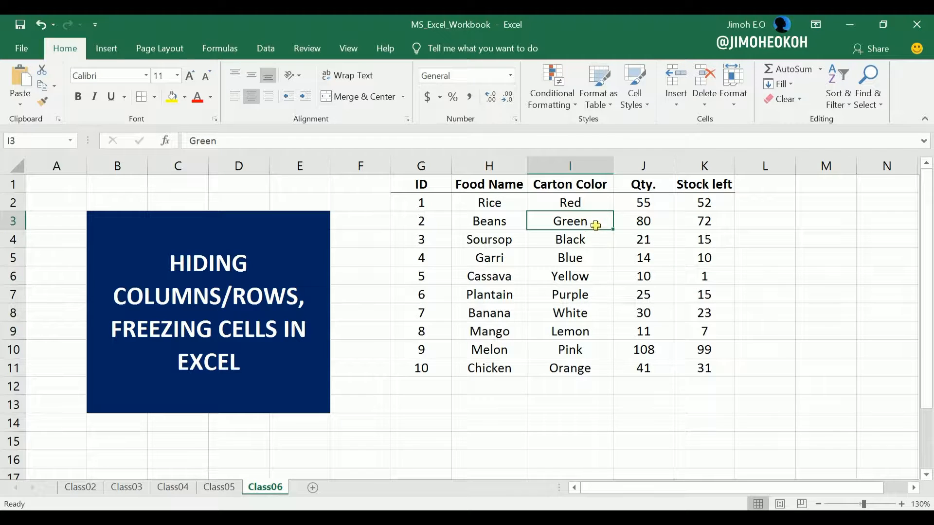
- Hide the Carton Color column again and try to unhide it with only the Qty. column selected
right_click(580, 168)
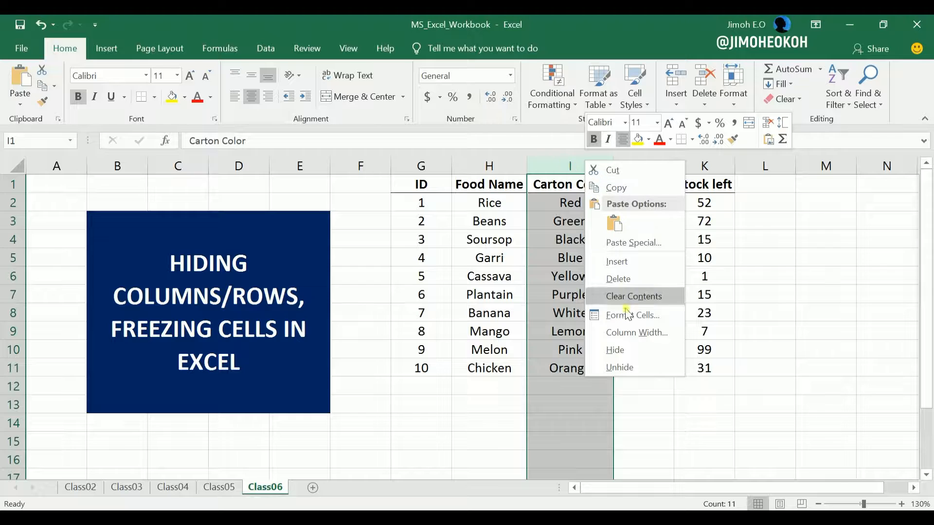
click(617, 350)
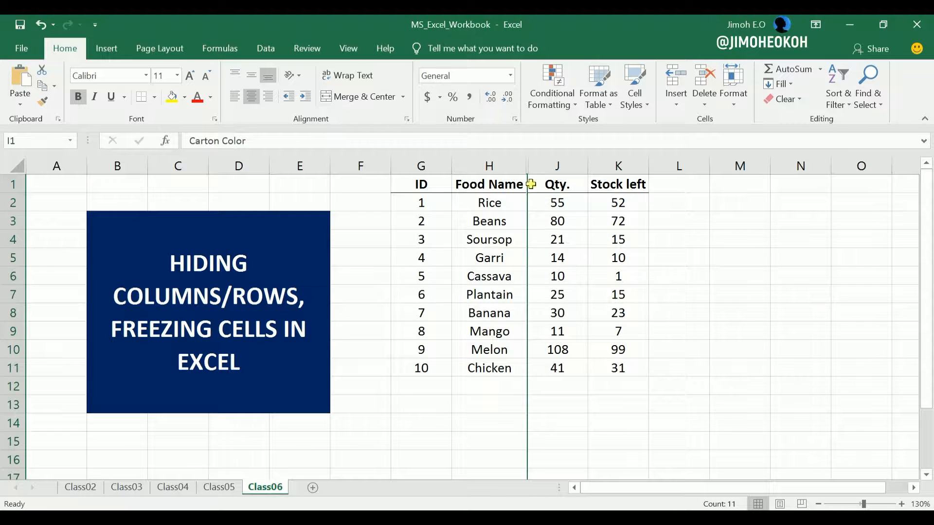
click(539, 166)
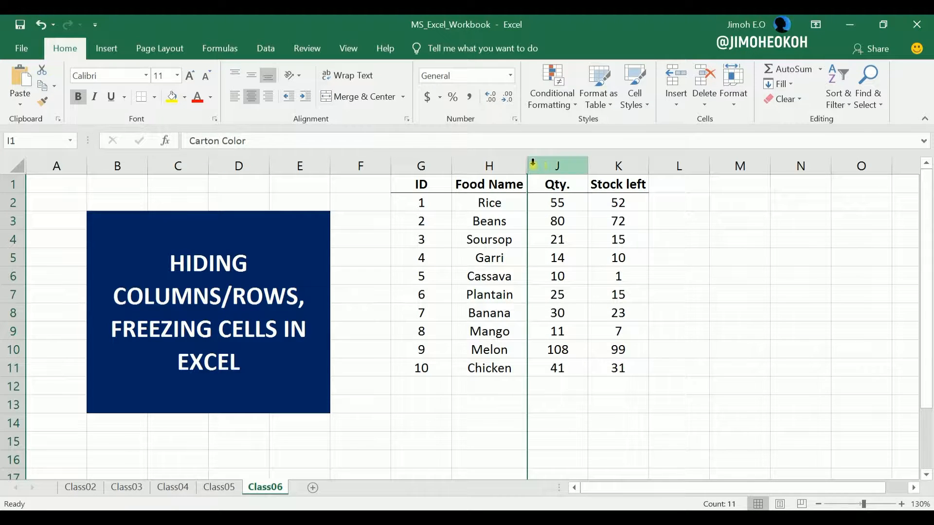
right_click(543, 167)
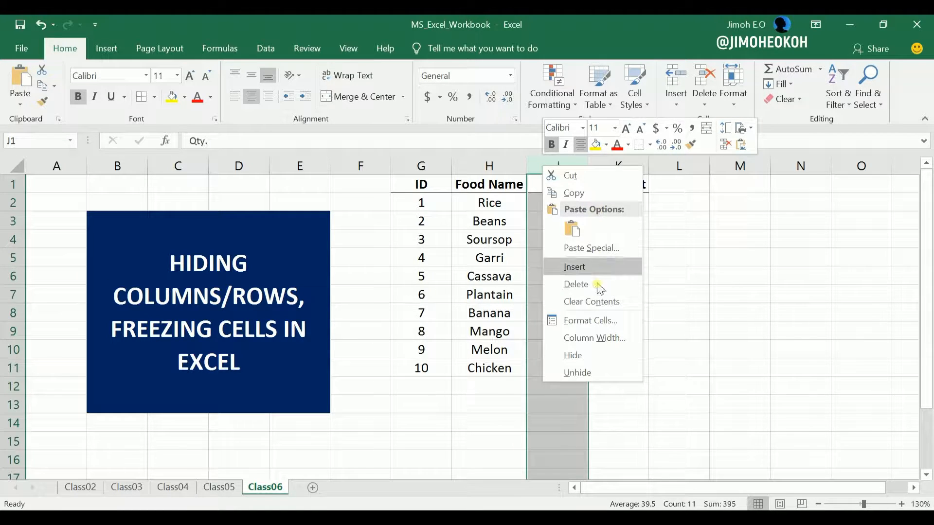
click(596, 372)
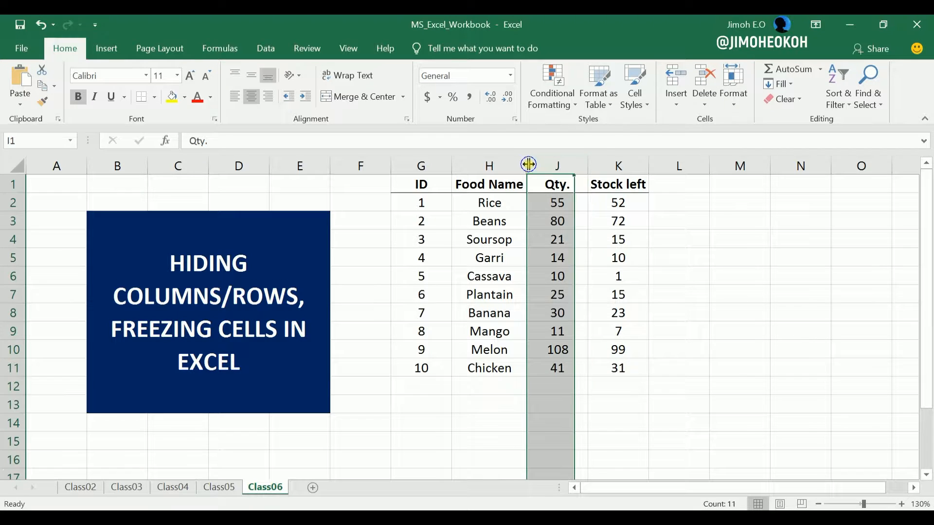
- Unhide the Carton Color column from the boundary between columns H and J
right_click(528, 164)
click(576, 369)
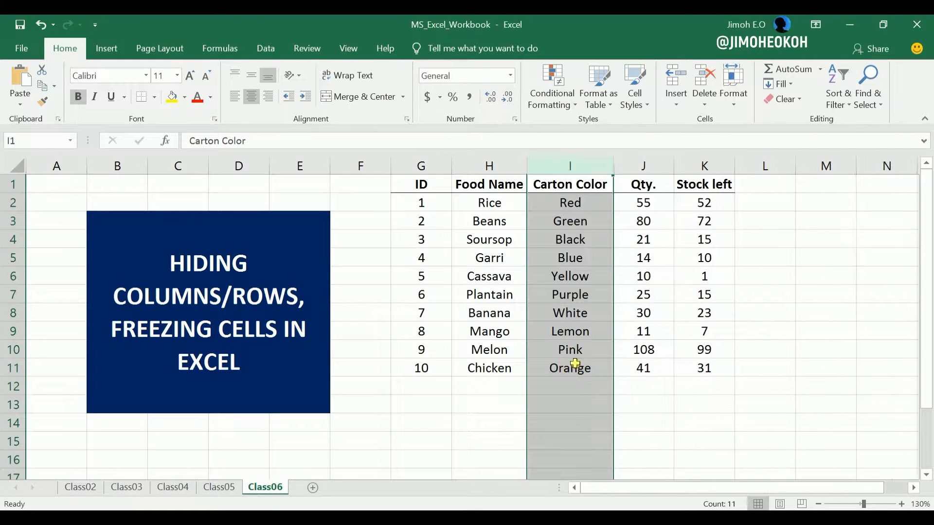
click(602, 227)
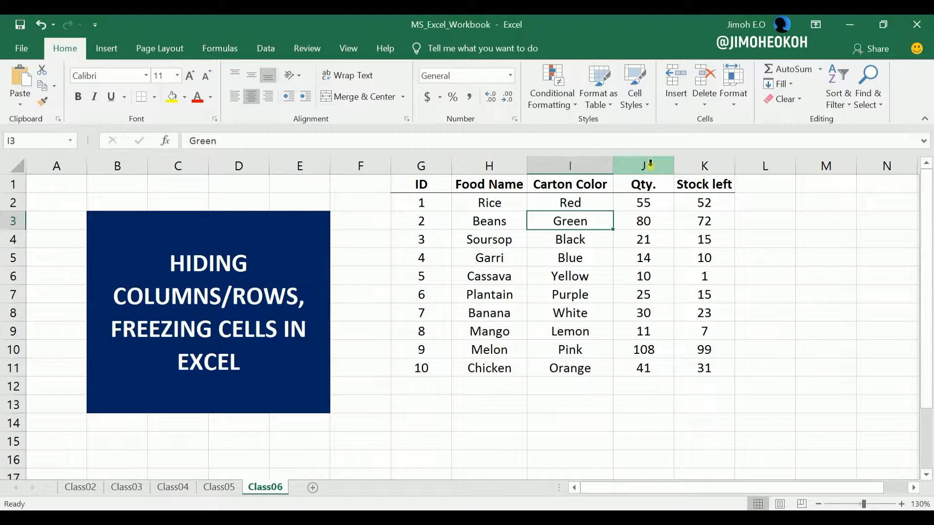
- Hide the non-adjacent Food Name, Qty. and Stock left columns (H, J and K) together
click(519, 164)
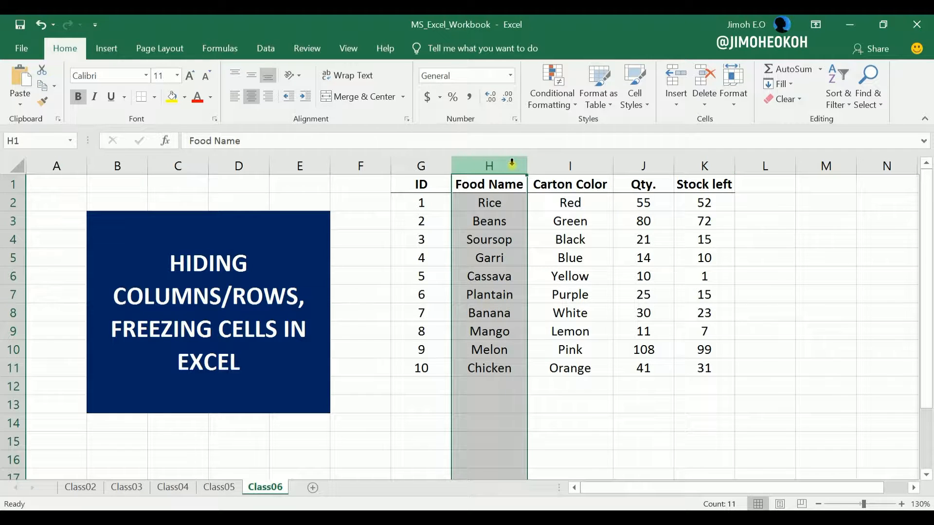
ctrl+click(657, 164)
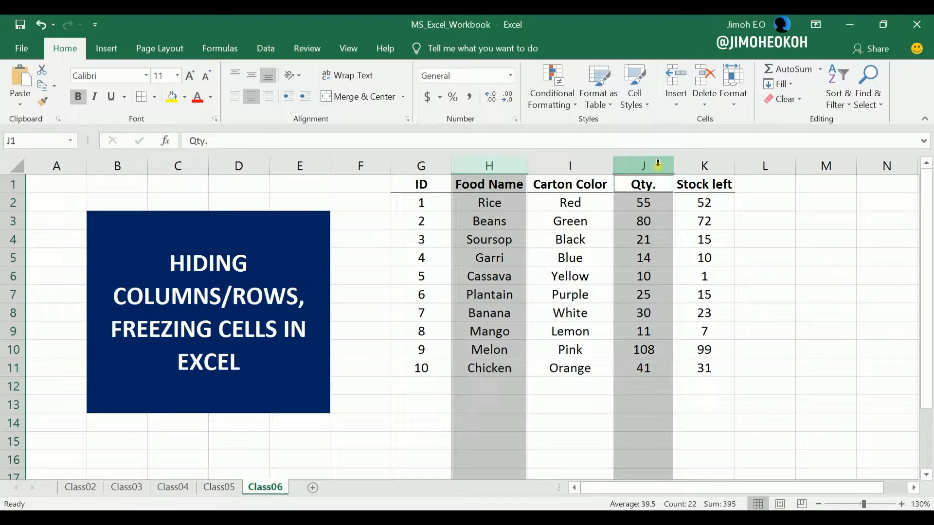
ctrl+click(717, 167)
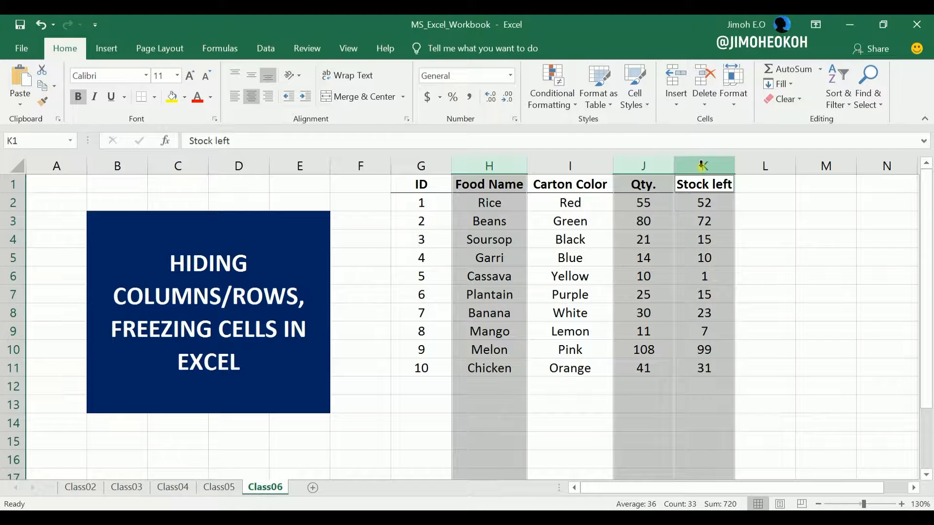
right_click(703, 165)
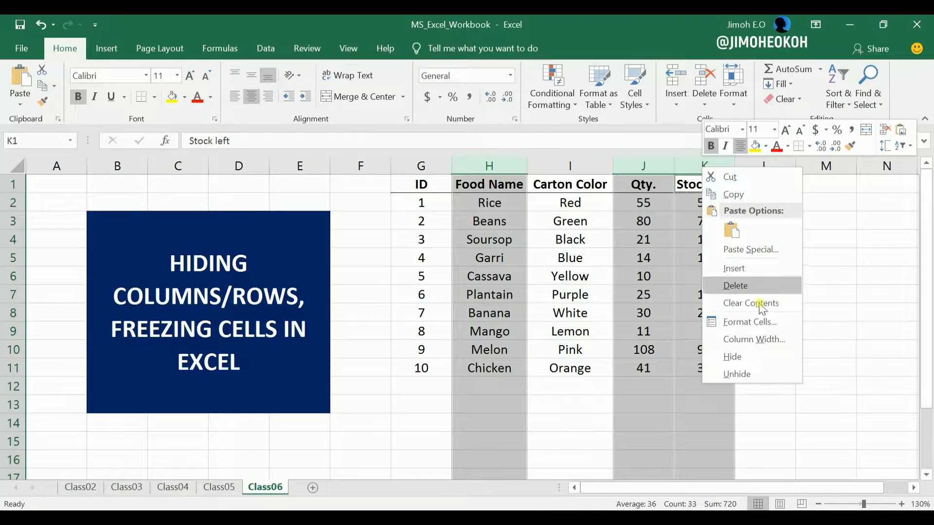
click(751, 360)
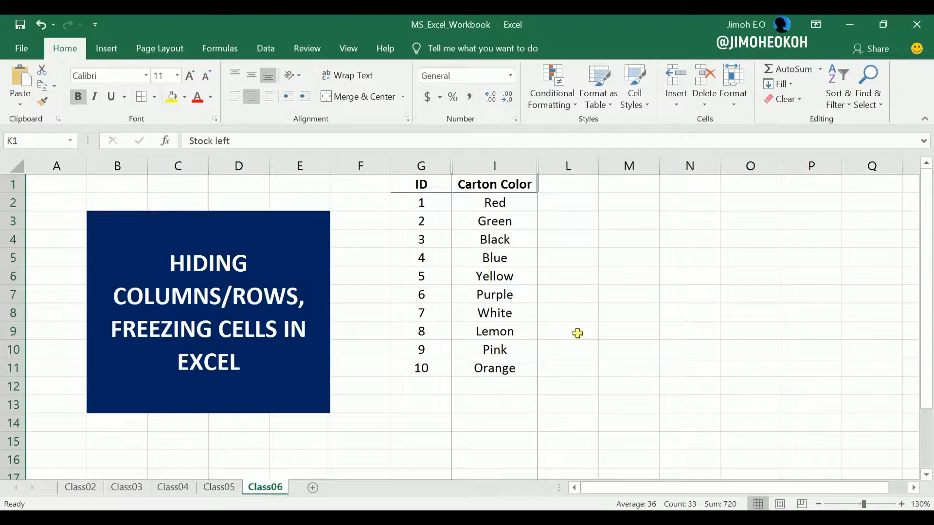
- Unhide the Food Name, Qty. and Stock left columns from the boundary between columns I and L
right_click(539, 163)
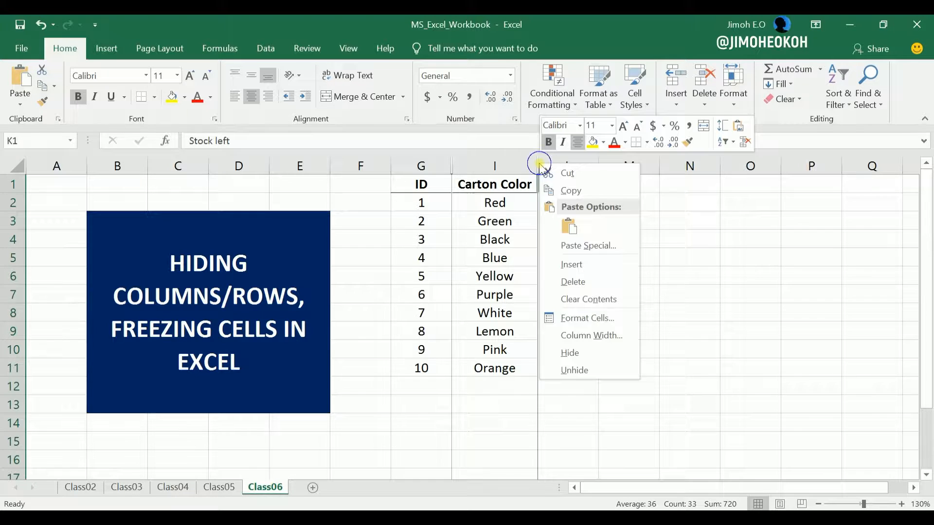
click(576, 370)
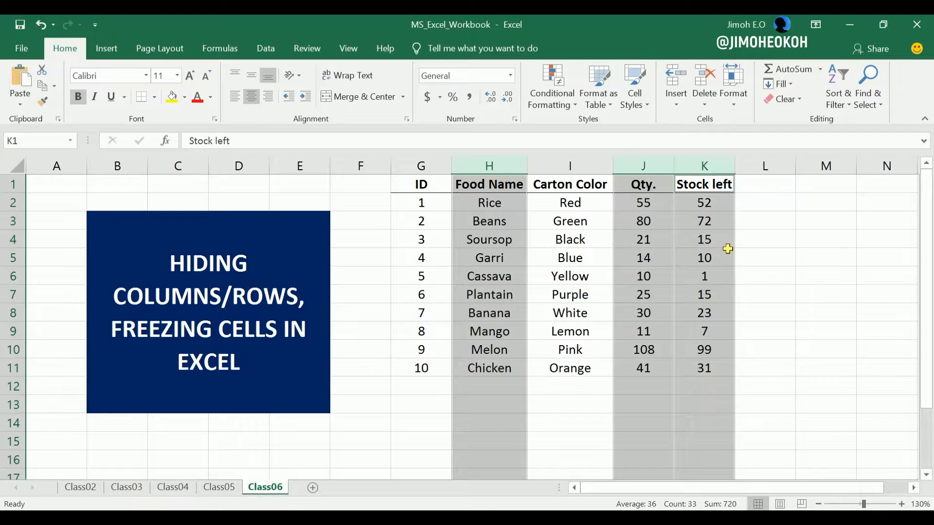
click(727, 249)
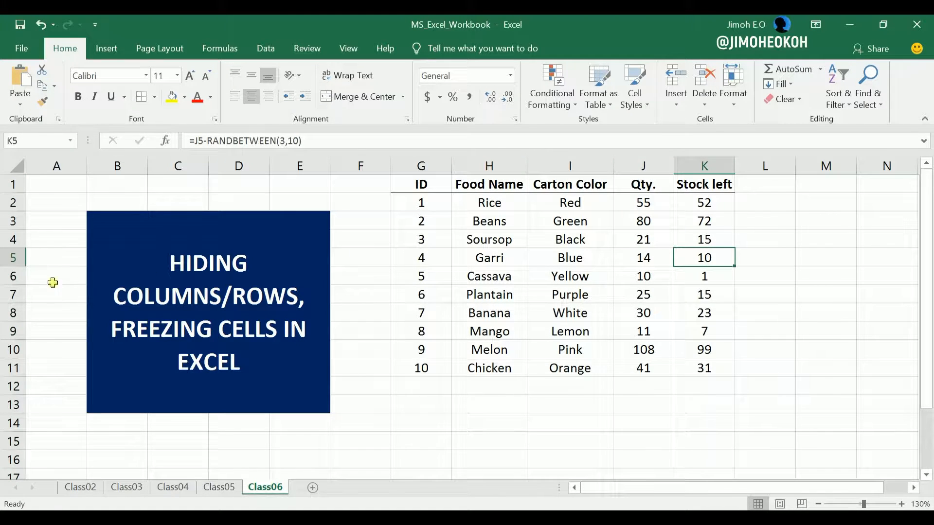
- Hide the header row (row 1) and unhide it again from the boundary above row 2
right_click(13, 184)
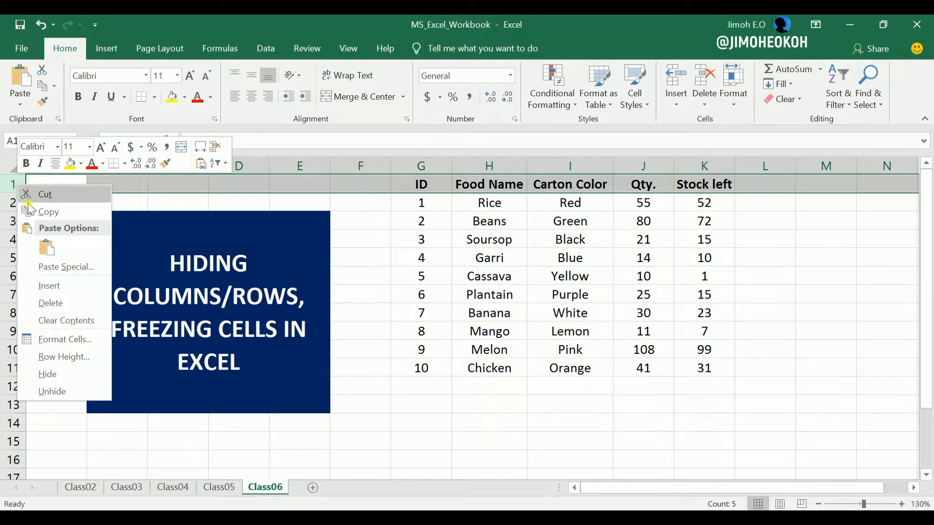
click(59, 373)
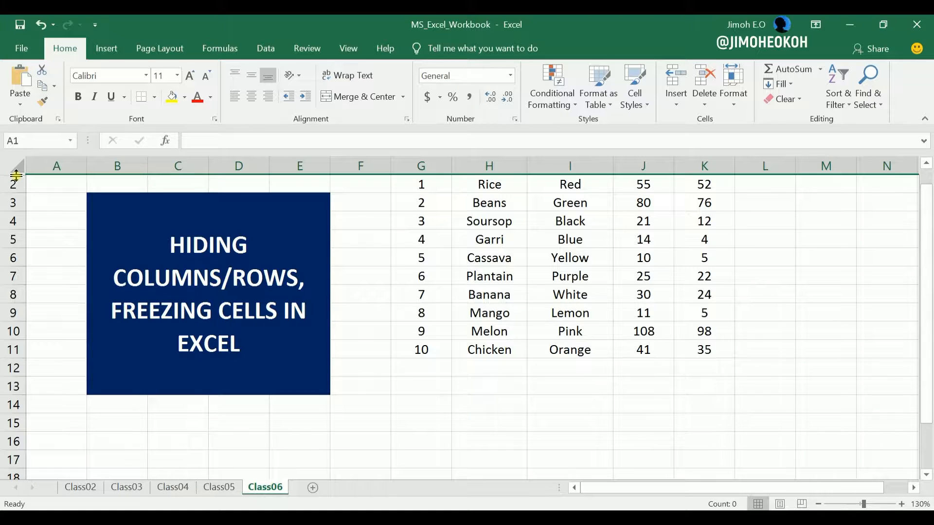
right_click(16, 175)
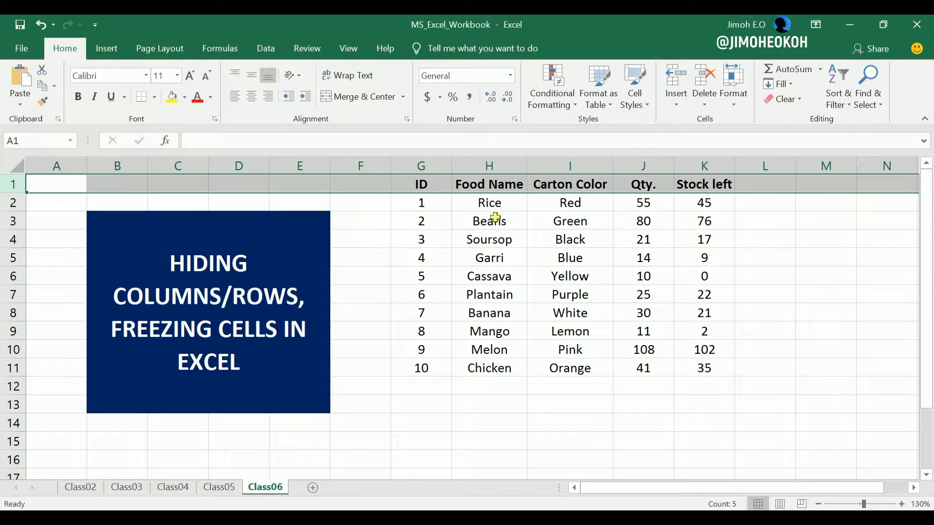
click(519, 237)
click(568, 349)
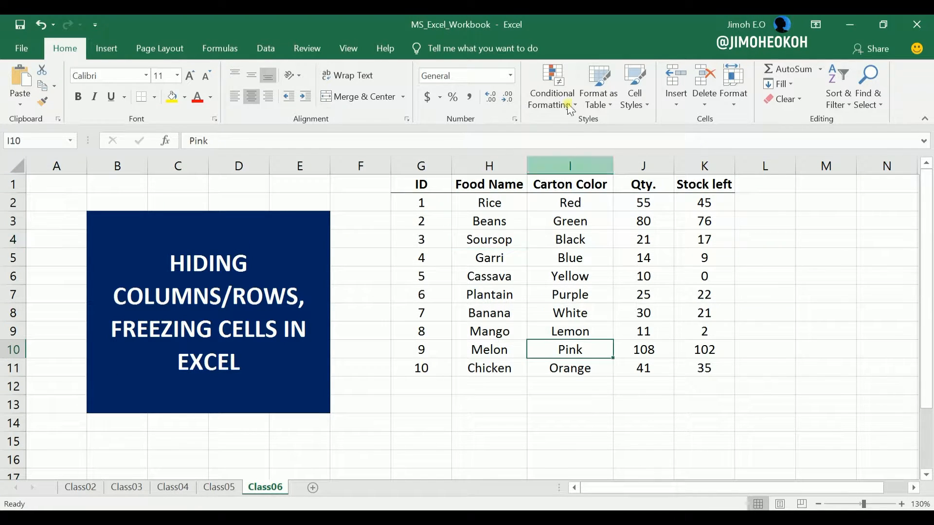
click(560, 244)
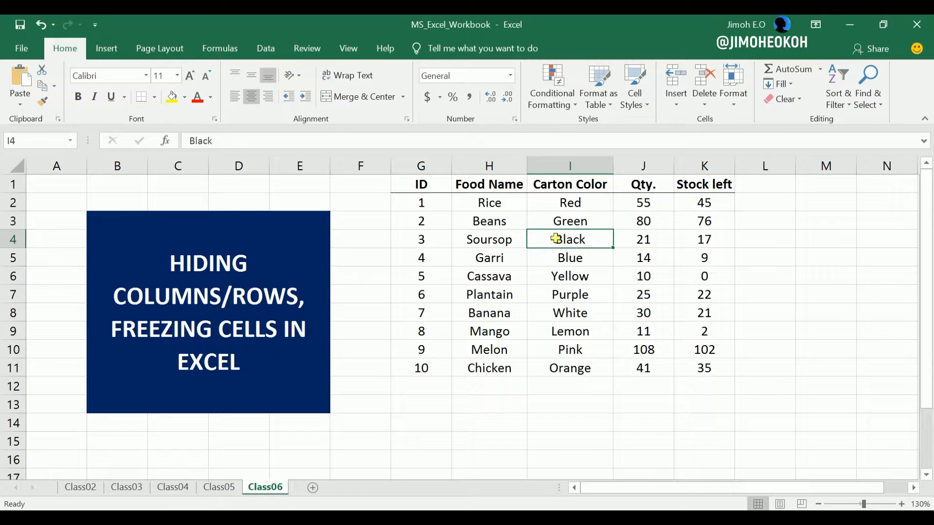
click(497, 167)
click(606, 223)
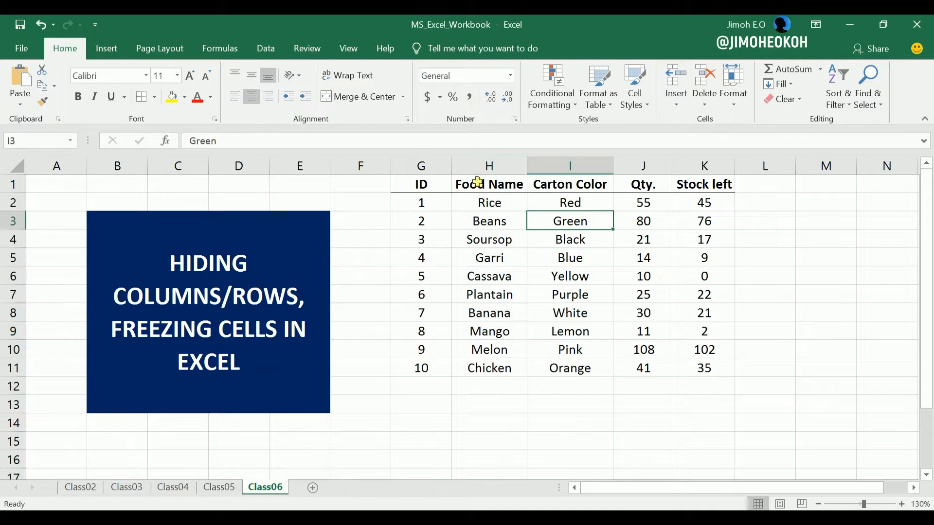
click(482, 165)
drag(487, 165, 534, 161)
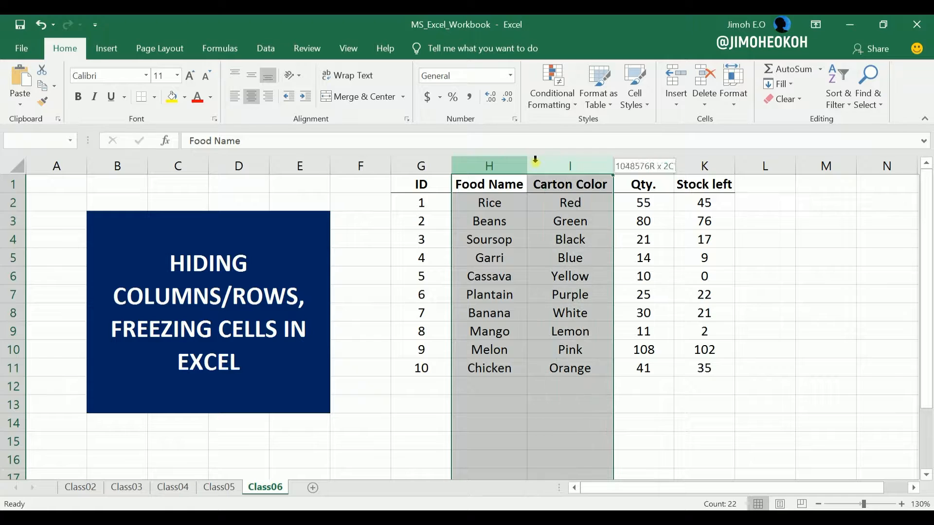
click(535, 292)
- View the Hide & Unhide commands for the Food Name column and leave without applying any
click(486, 167)
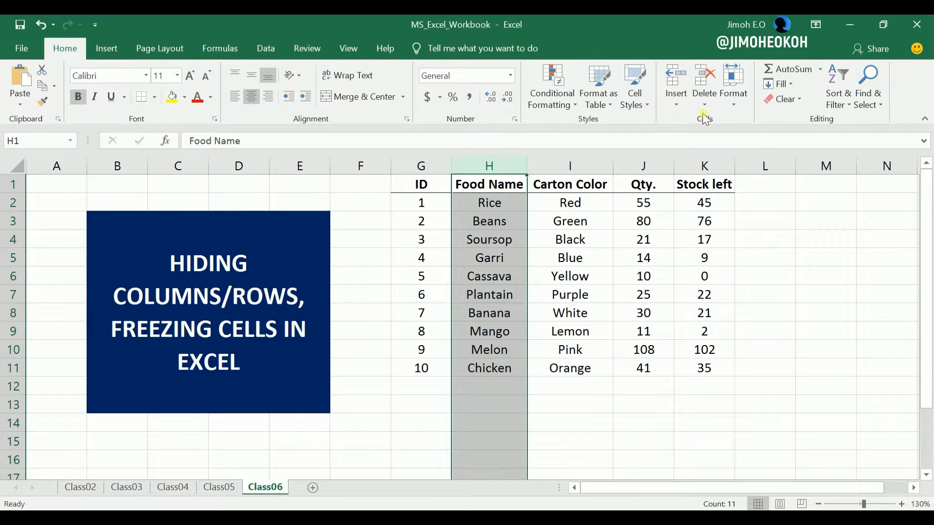
click(733, 104)
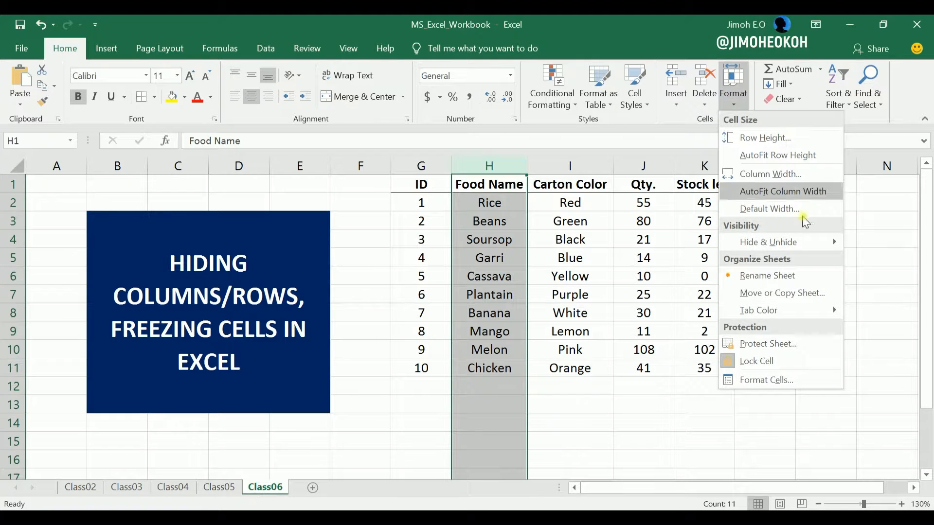
mouse_move(798, 242)
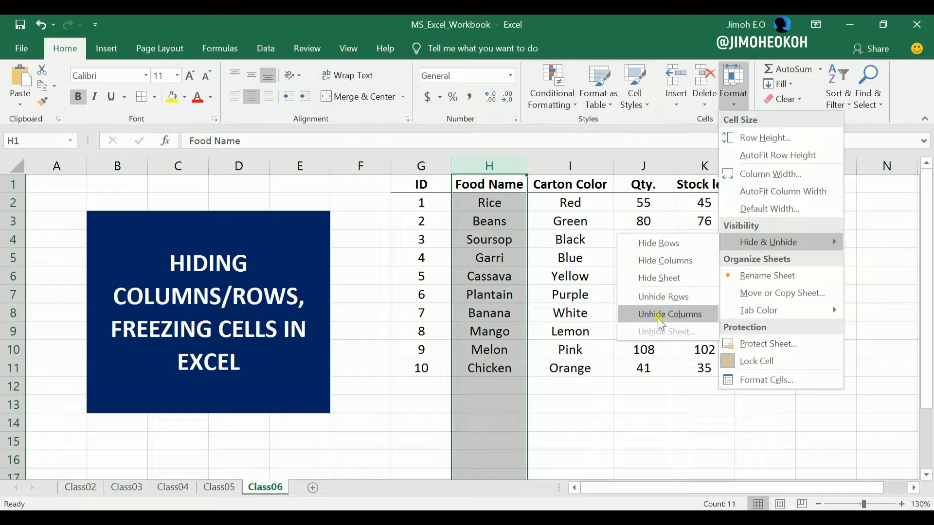
click(658, 423)
click(658, 421)
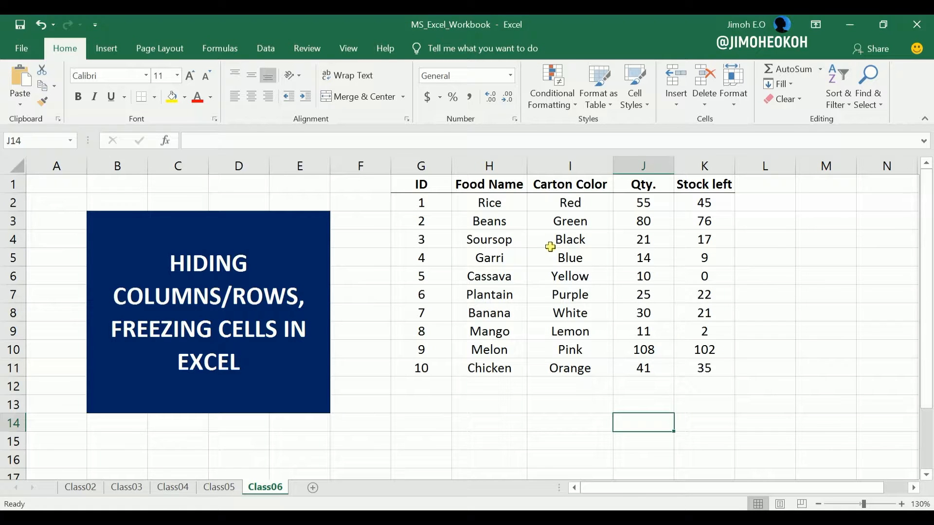
- Review the expanded stock table down to its last row and return to the header row
click(428, 222)
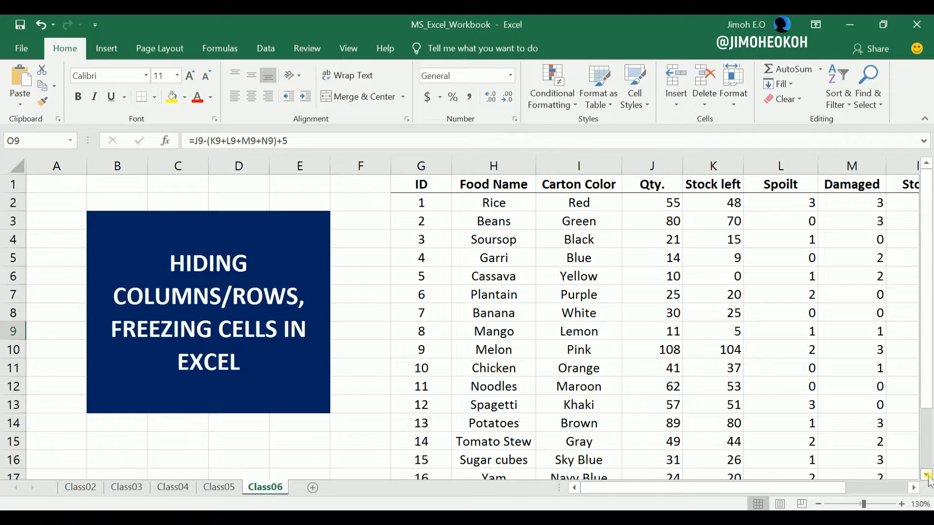
scroll(927, 479, down, 5)
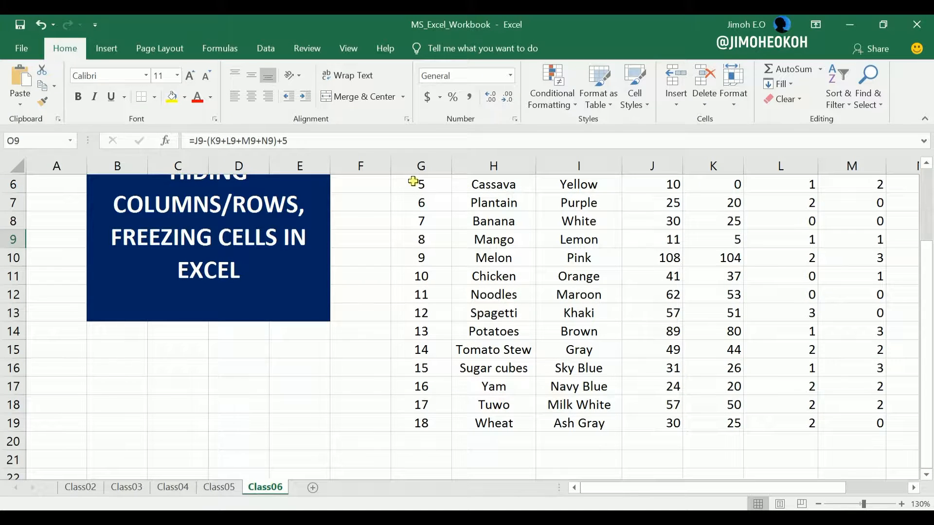
drag(927, 294, 928, 233)
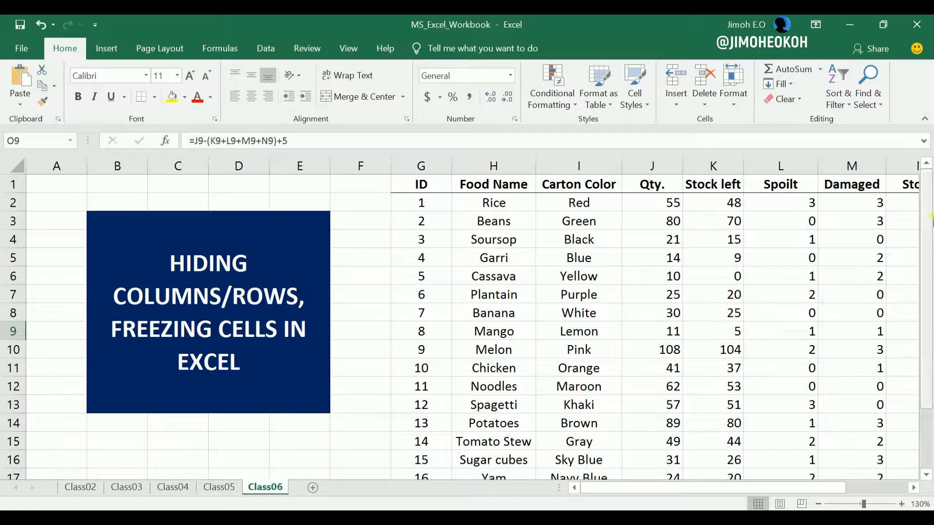
- Examine the unfrozen stock table across to the Sold column and down to the Wheat row, watching the header row
drag(930, 221, 929, 273)
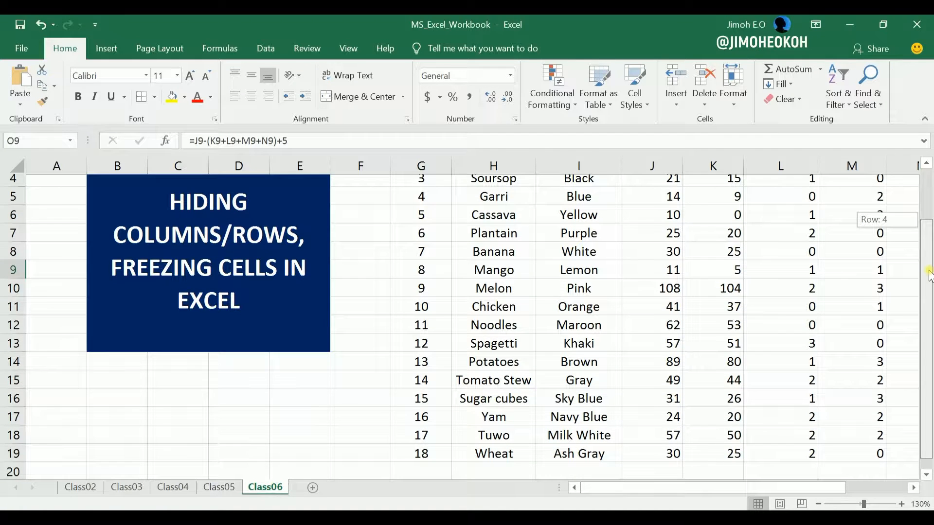
mouse_move(929, 274)
mouse_down()
mouse_move(929, 307)
mouse_move(929, 262)
mouse_up()
drag(656, 488, 722, 496)
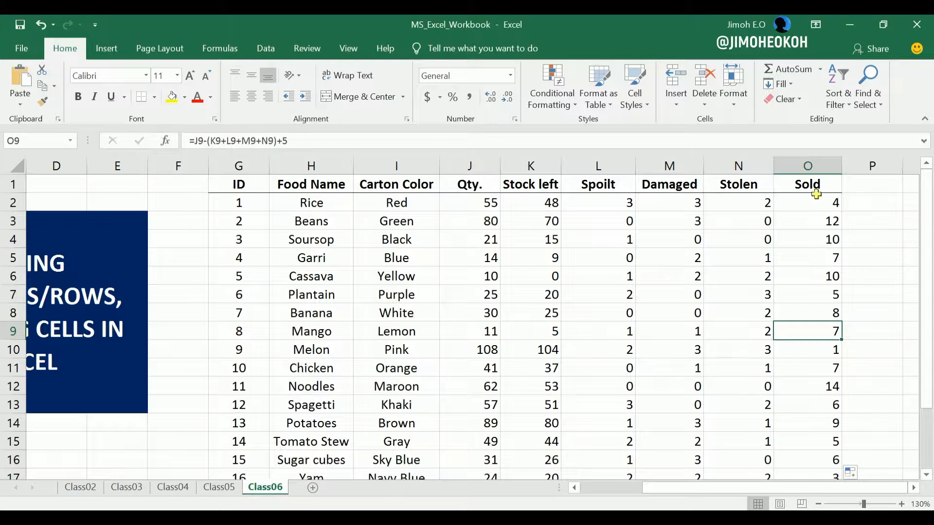
click(93, 285)
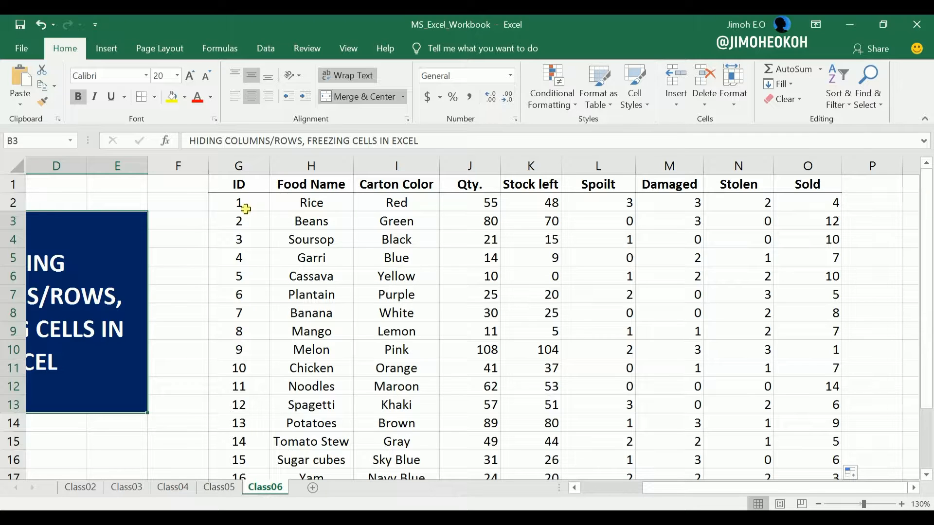
drag(926, 251, 926, 282)
drag(925, 229, 928, 291)
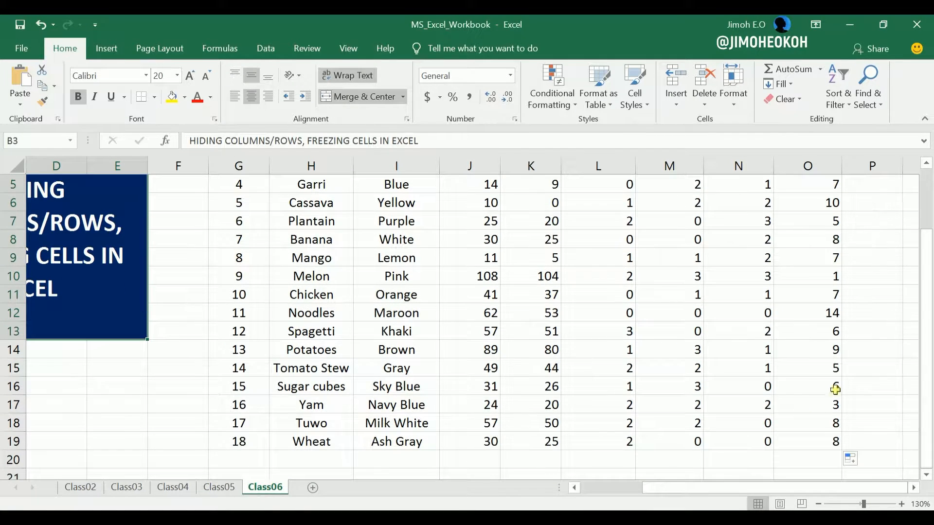
drag(750, 486, 684, 476)
drag(916, 378, 917, 332)
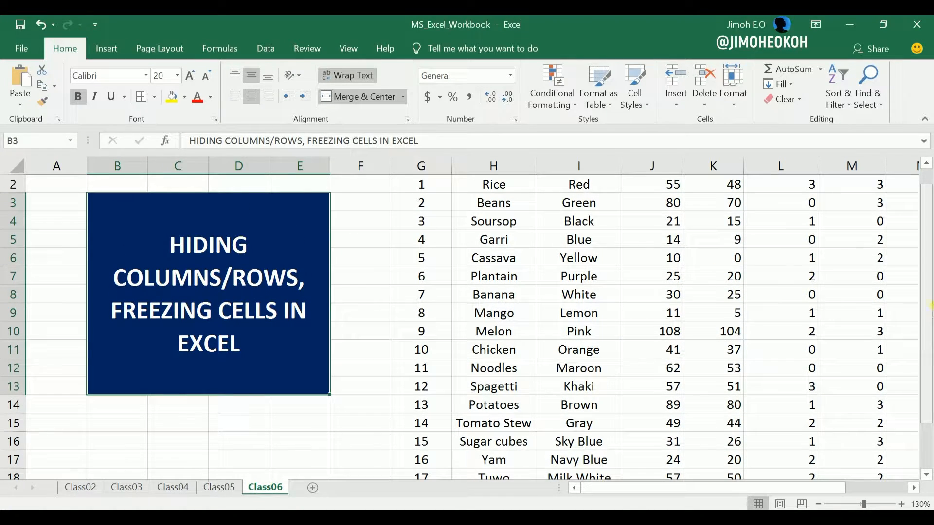
drag(929, 306, 923, 375)
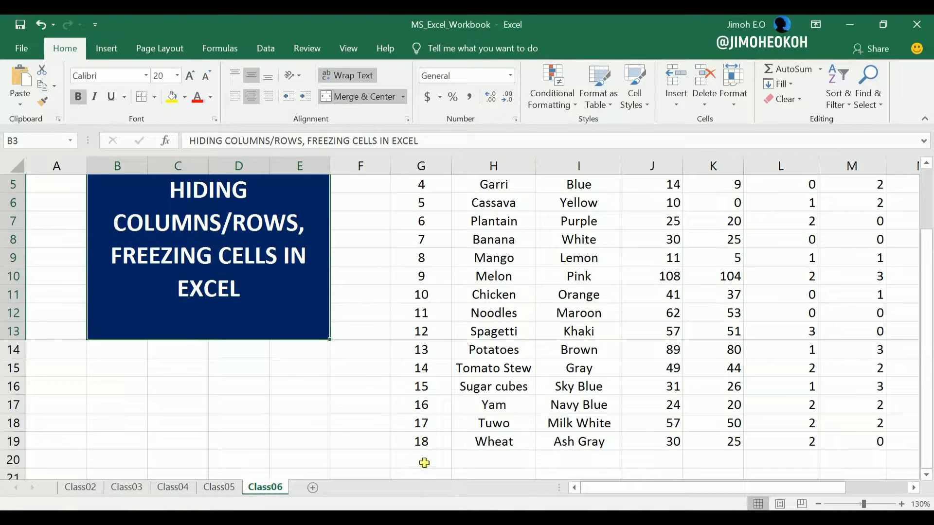
drag(928, 402, 850, 375)
drag(671, 487, 770, 493)
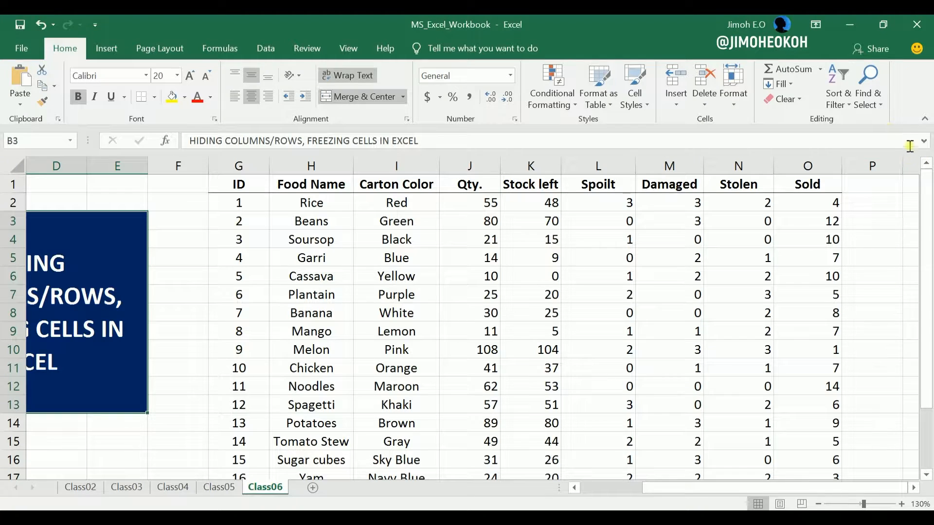
drag(928, 391, 930, 362)
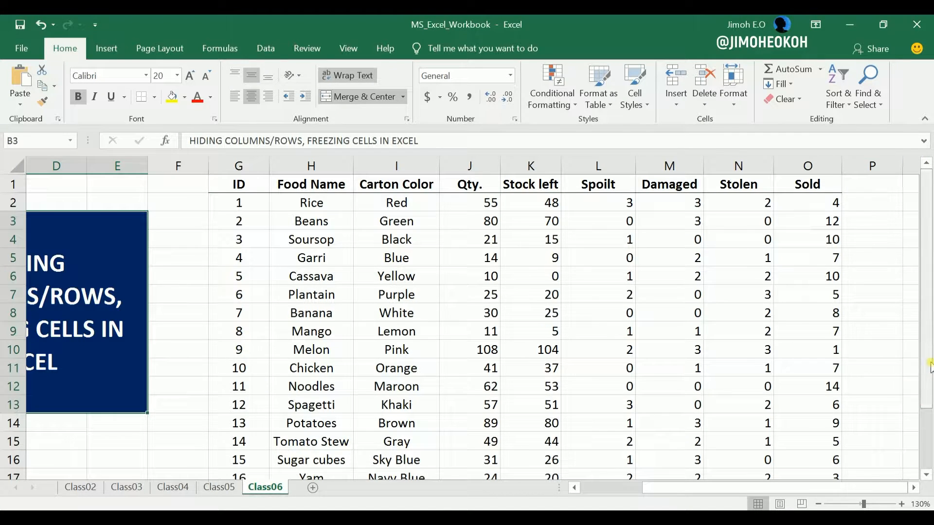
scroll(519, 354, left, 3)
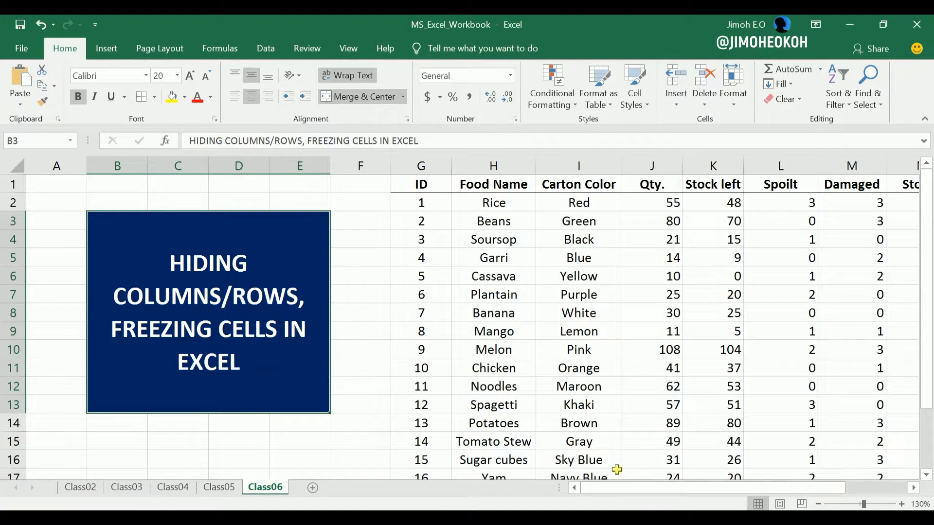
mouse_move(617, 491)
mouse_down()
mouse_move(652, 499)
mouse_move(637, 501)
mouse_move(662, 494)
mouse_move(610, 504)
mouse_up()
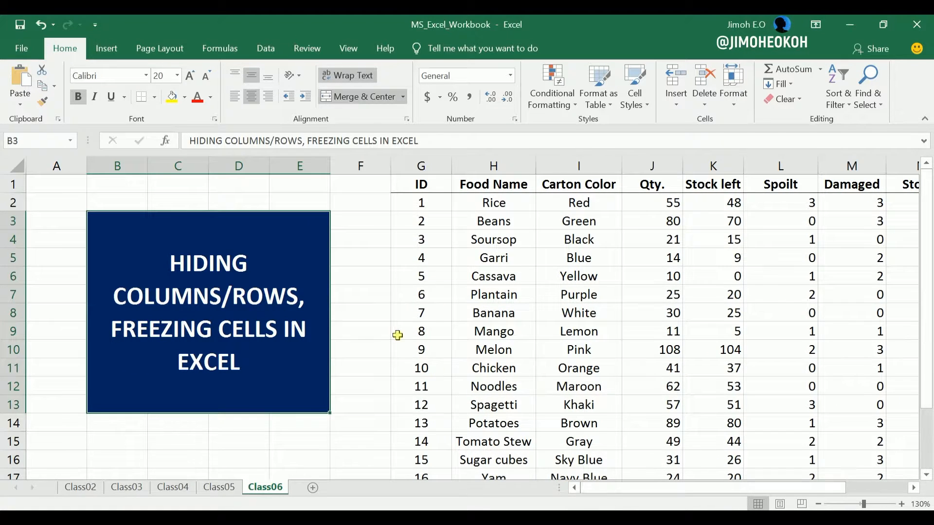
- View the Freeze Panes options without applying any and look through the stock table's rows
click(347, 48)
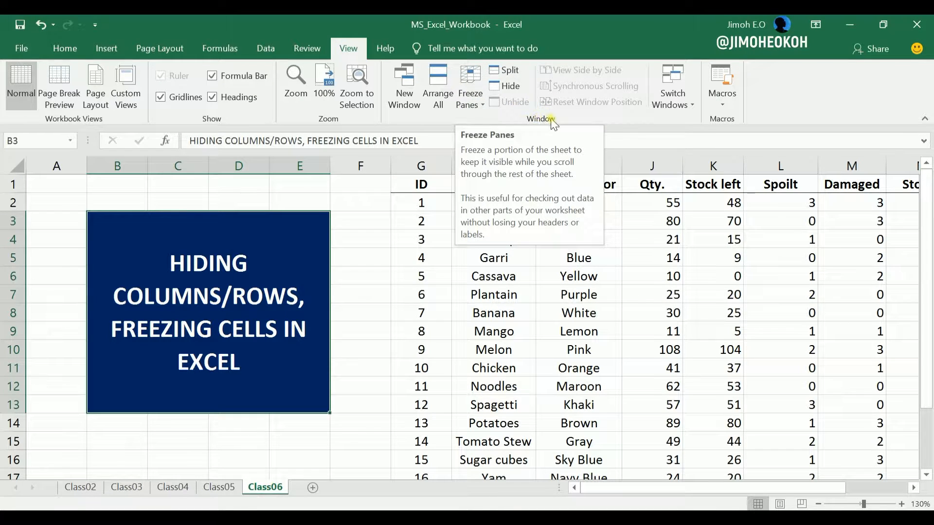
click(480, 104)
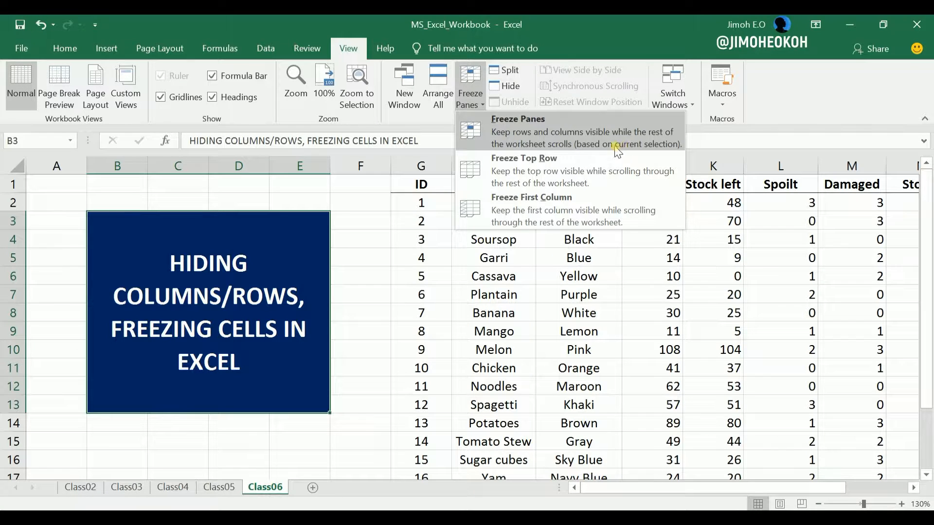
click(550, 202)
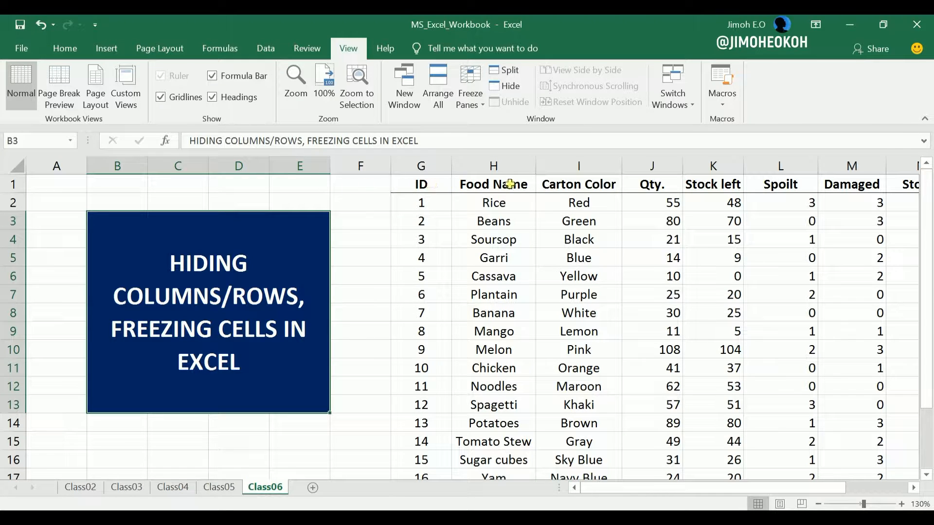
scroll(591, 256, down, 7)
scroll(590, 256, down, 7)
scroll(590, 256, up, 14)
- Freeze the top row of the sheet and check the table headers against the rows further down
click(470, 101)
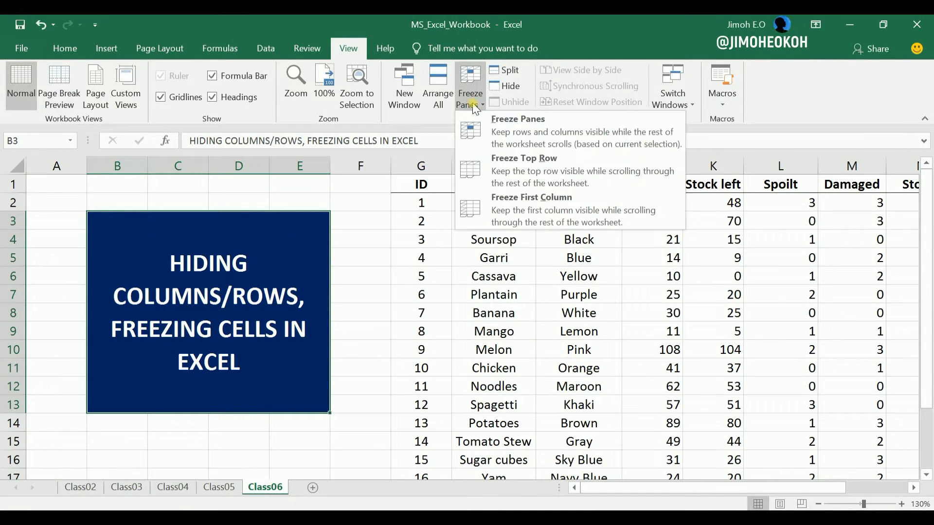
click(514, 160)
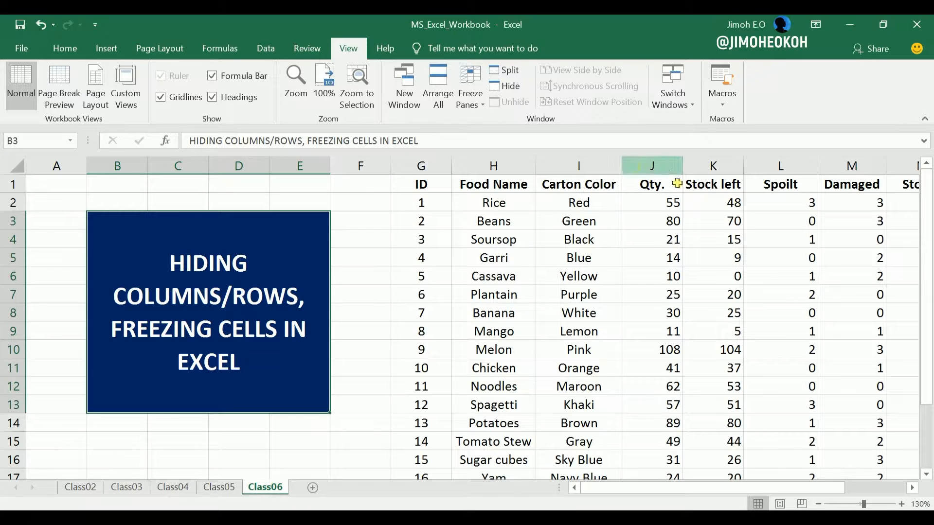
scroll(778, 330, down, 3)
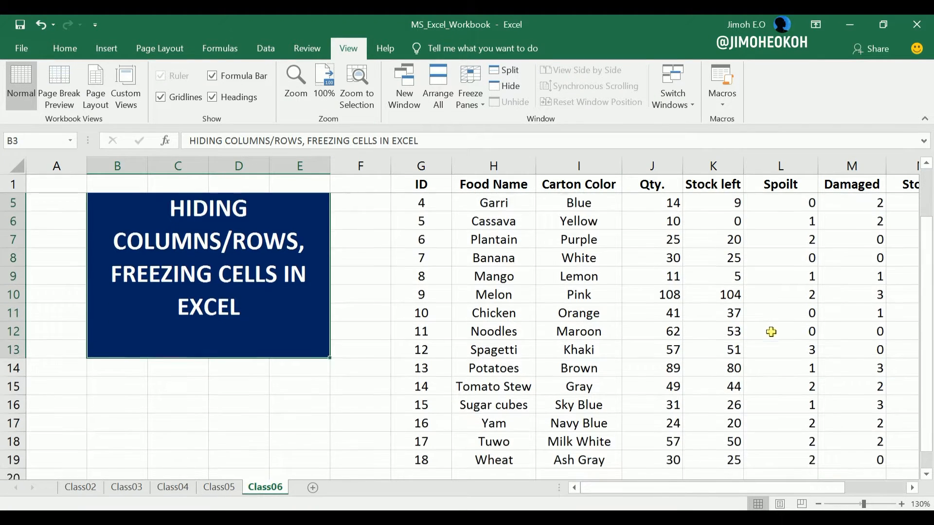
scroll(771, 332, down, 3)
scroll(771, 332, down, 1)
scroll(771, 332, up, 1)
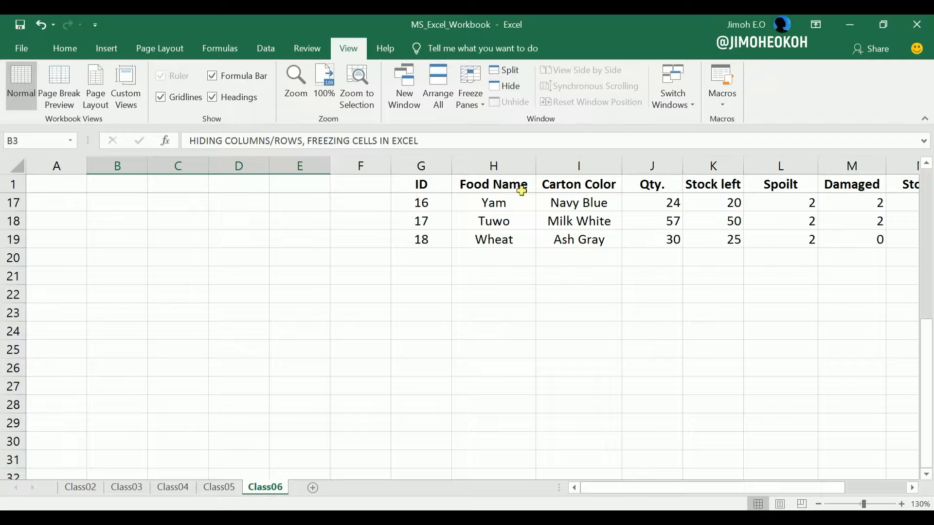
scroll(630, 311, up, 5)
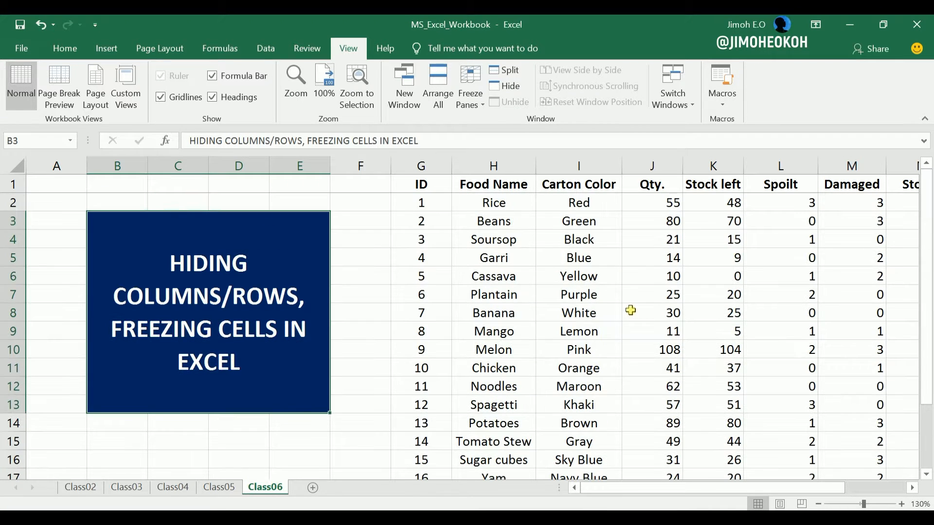
- Unfreeze the top row and check how the header row behaves against the lower rows
click(478, 106)
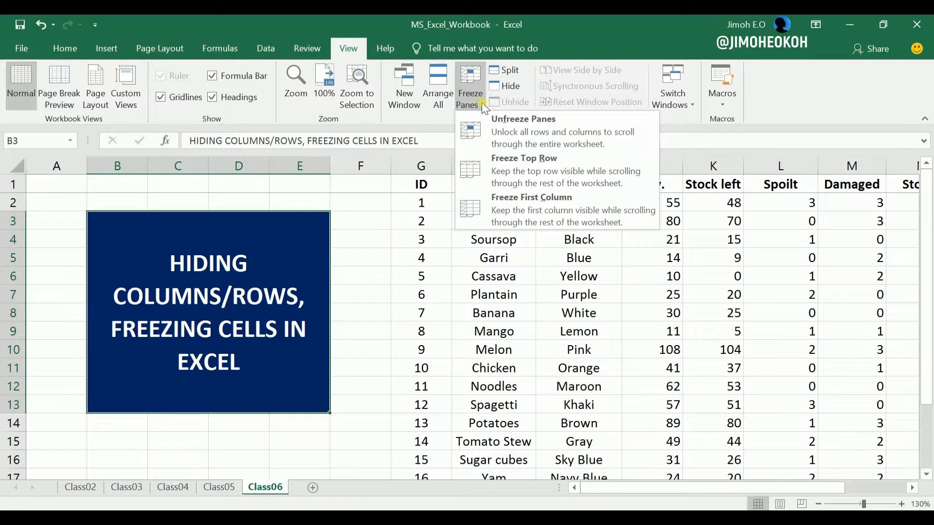
click(532, 127)
scroll(722, 270, down, 1)
scroll(722, 269, up, 1)
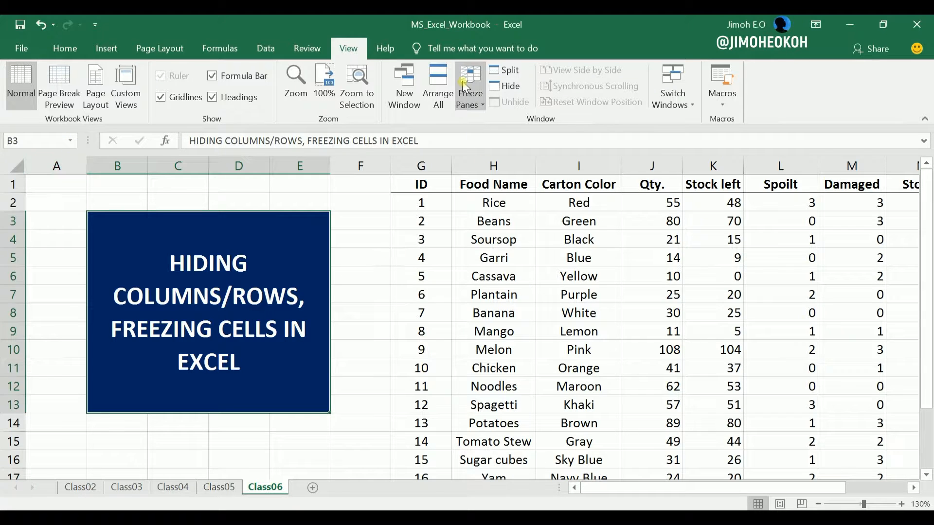
- Freeze the first column, check it against the columns further along, and unfreeze it again
click(473, 100)
click(514, 206)
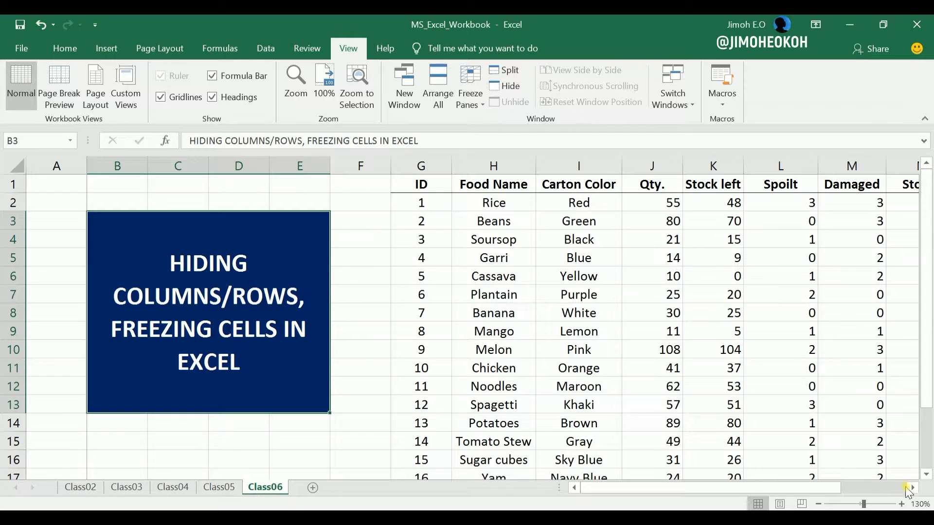
drag(910, 487, 910, 488)
drag(822, 490, 671, 491)
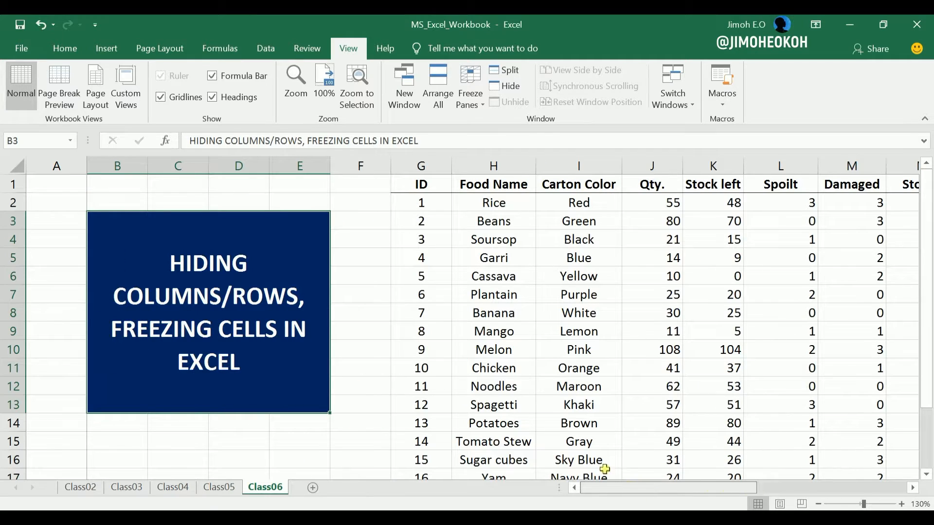
click(486, 101)
click(497, 122)
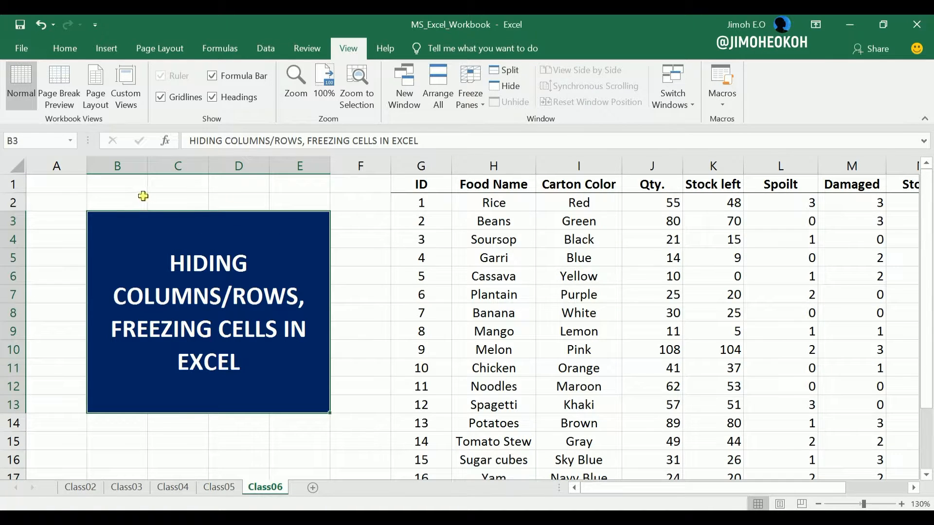
- Examine the title block area A2:F13, header row 1 and cell F2 as areas and split point for freezing panes
drag(84, 198, 342, 344)
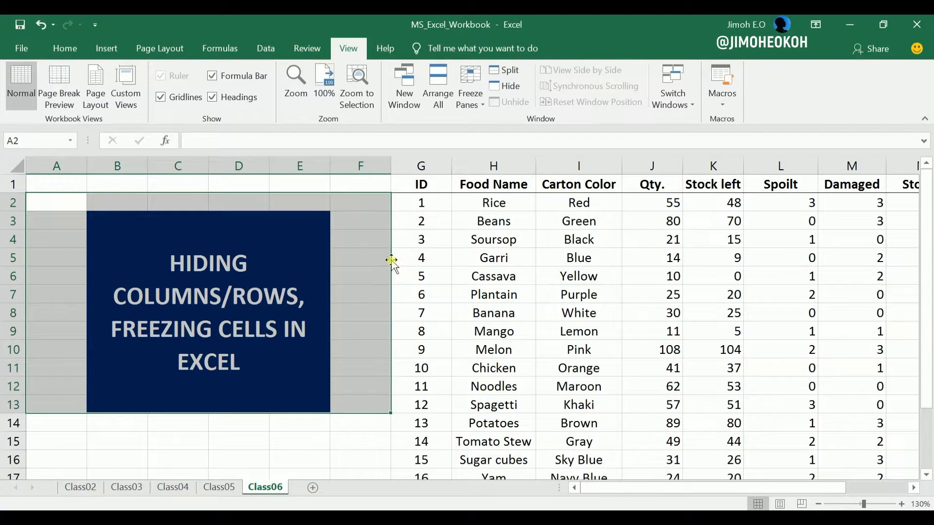
click(395, 236)
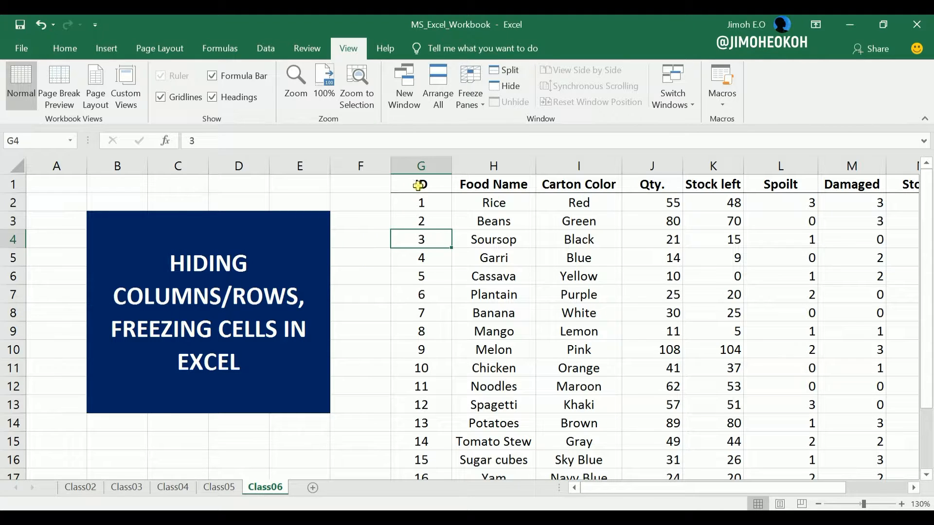
click(371, 203)
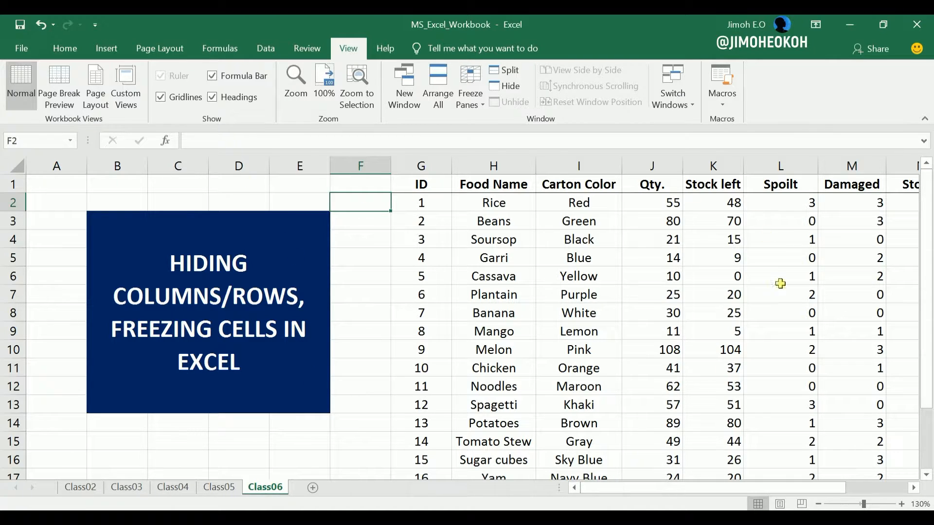
click(268, 224)
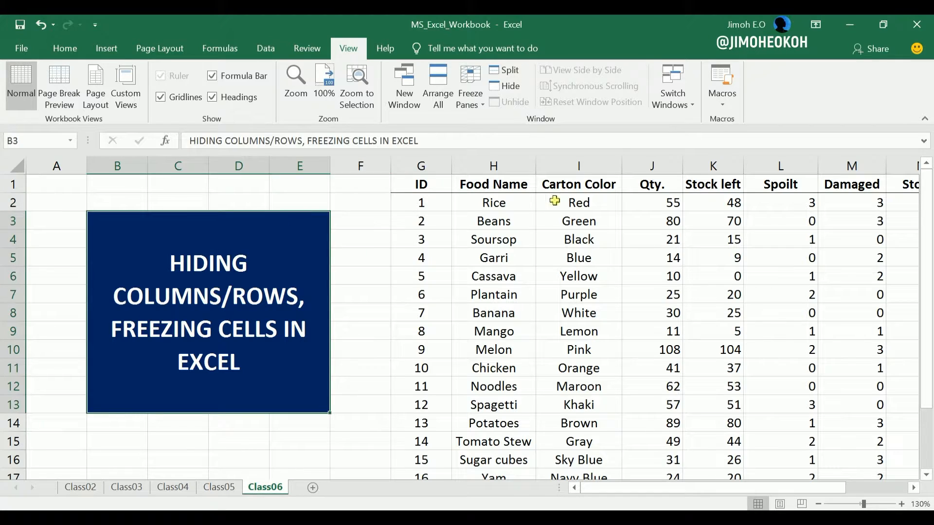
click(533, 187)
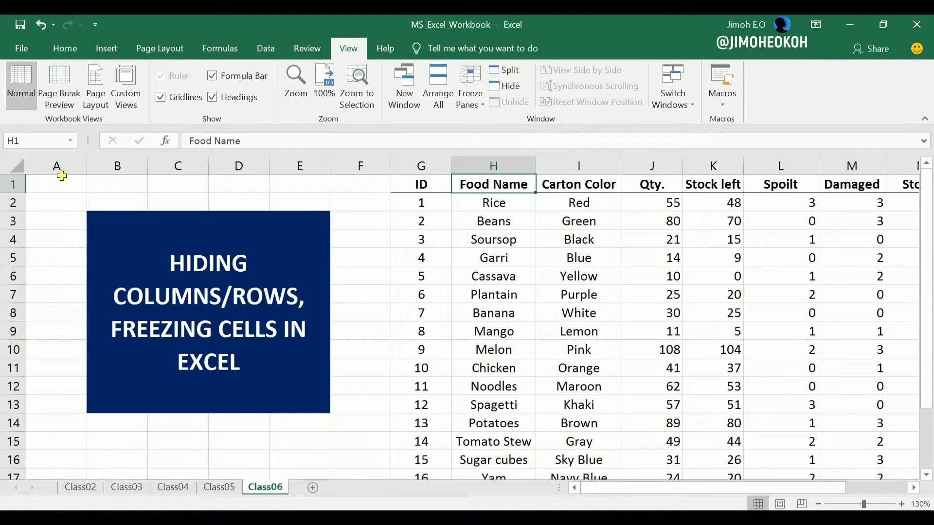
click(15, 184)
click(342, 270)
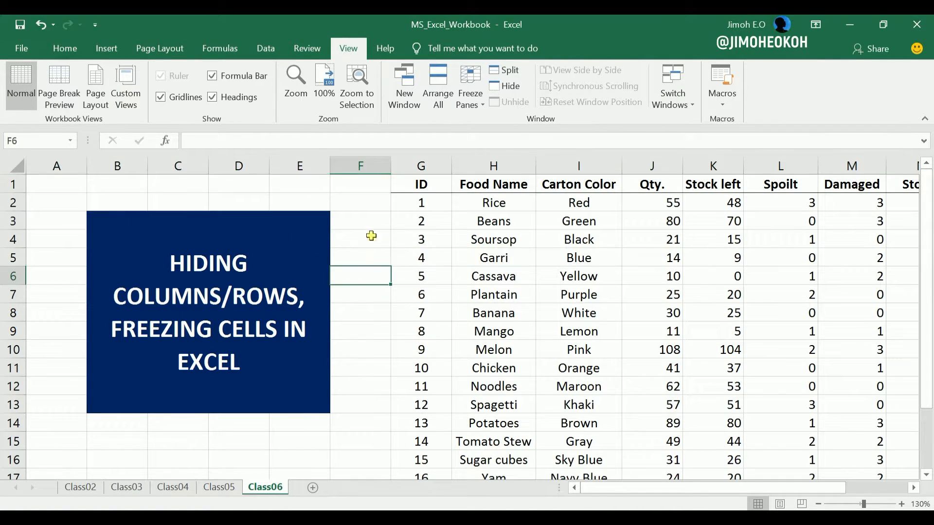
click(377, 202)
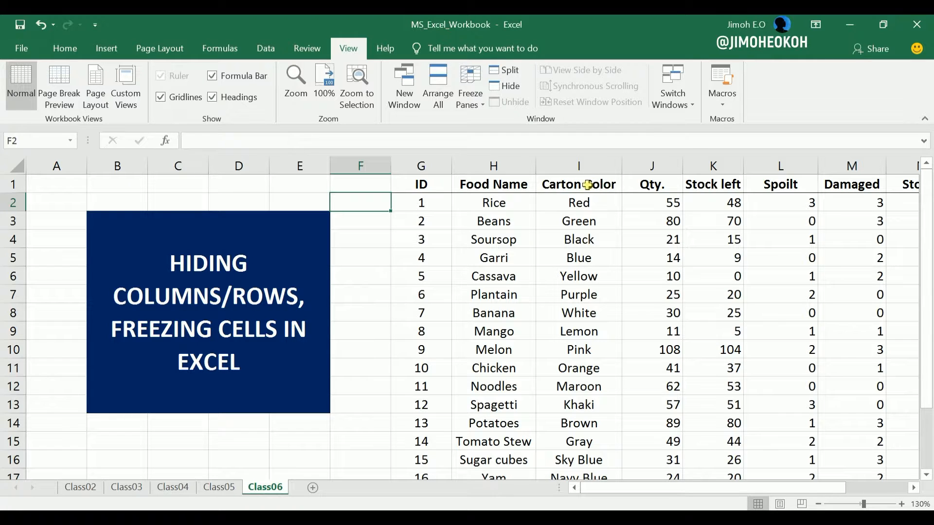
- Examine cells I2, F2 and G2, the title block, column F and row 2 to decide the split point for freezing panes
click(508, 201)
click(572, 204)
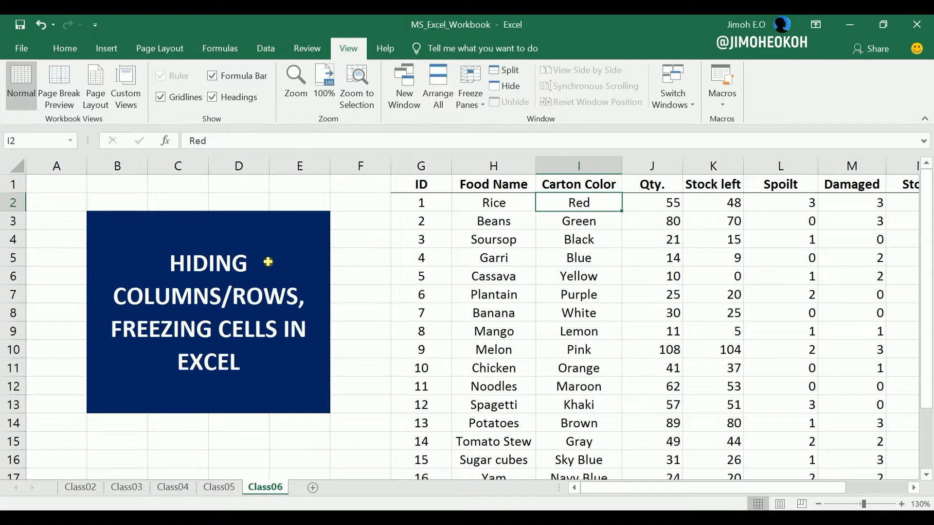
click(371, 208)
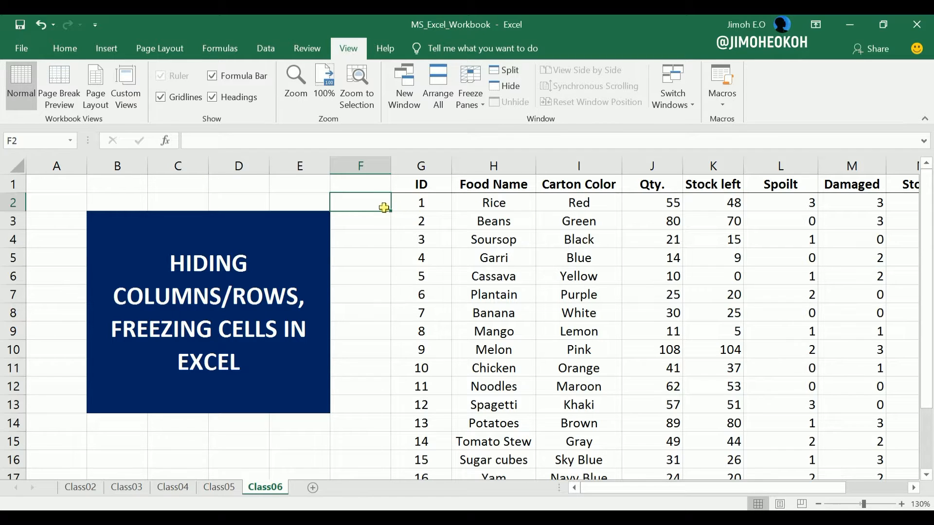
click(420, 204)
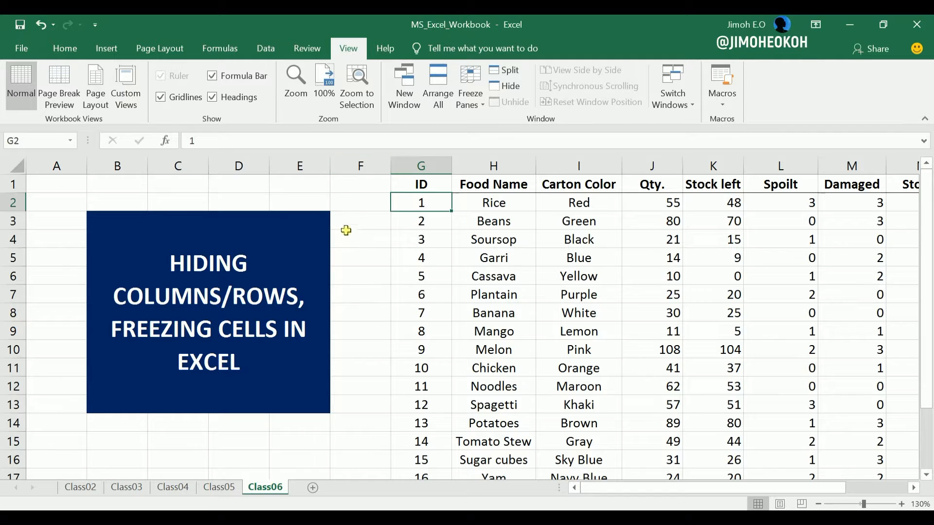
click(305, 231)
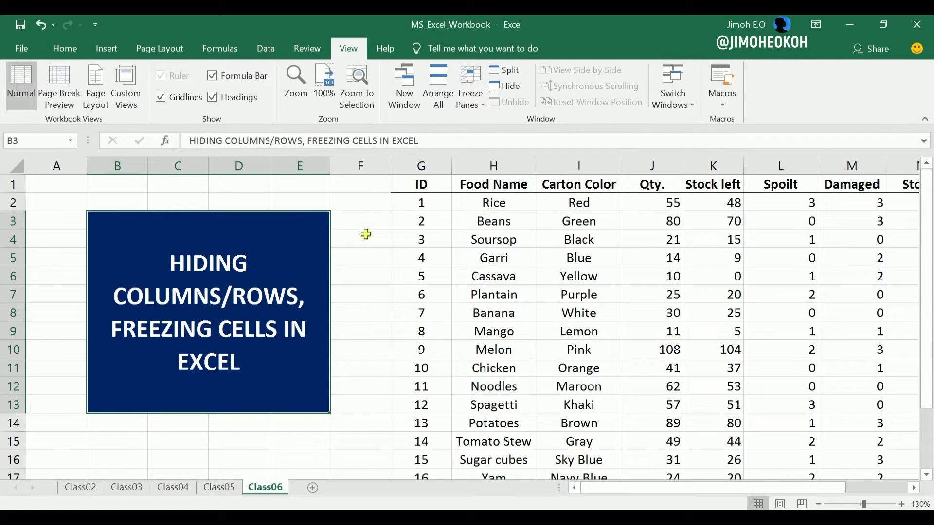
click(365, 164)
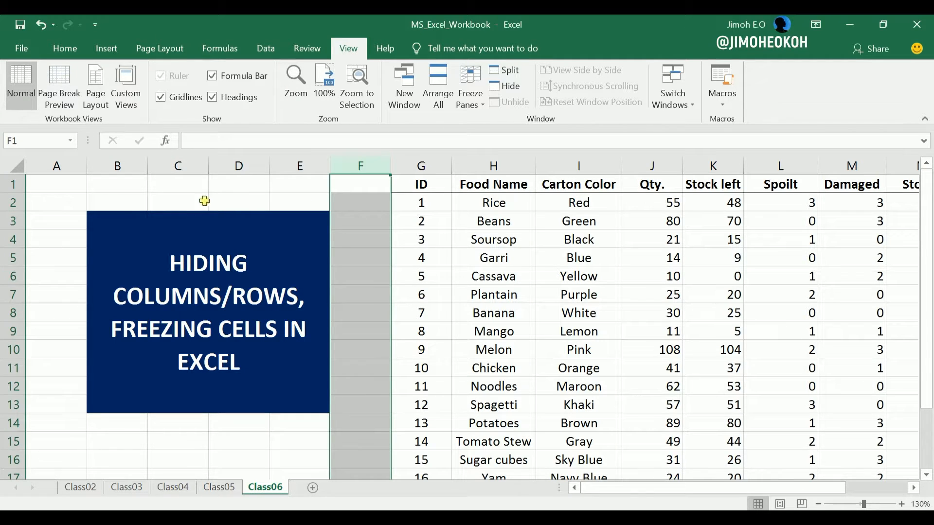
click(13, 203)
- Freeze panes at cell F2 and check the frozen areas against the rows further down and the columns further along
click(361, 204)
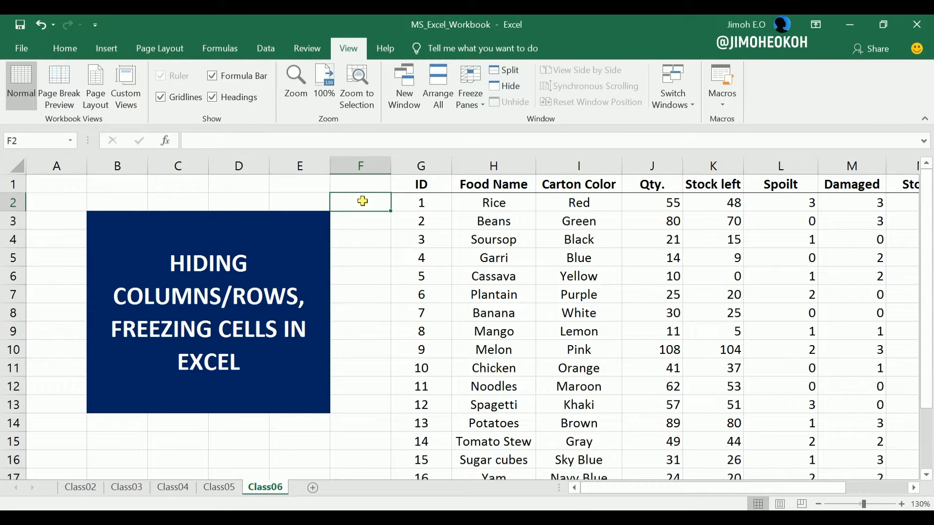
click(478, 108)
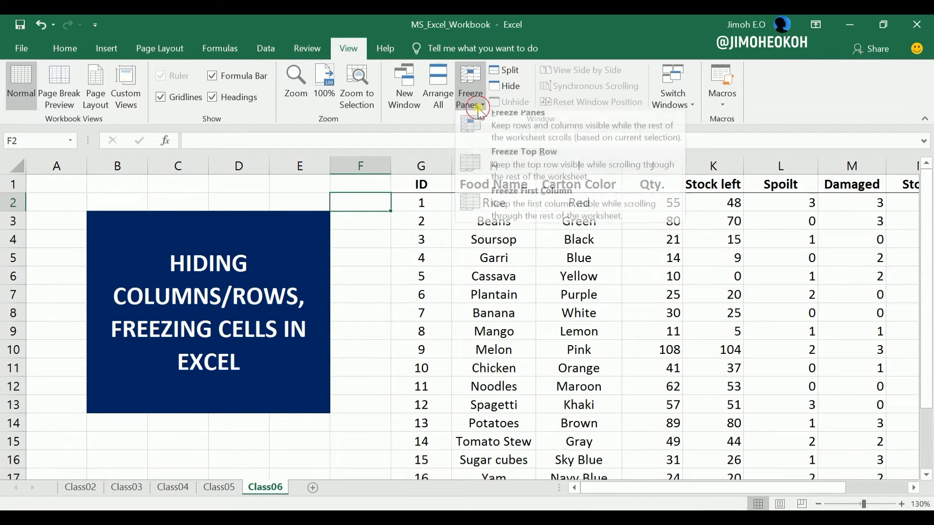
click(527, 128)
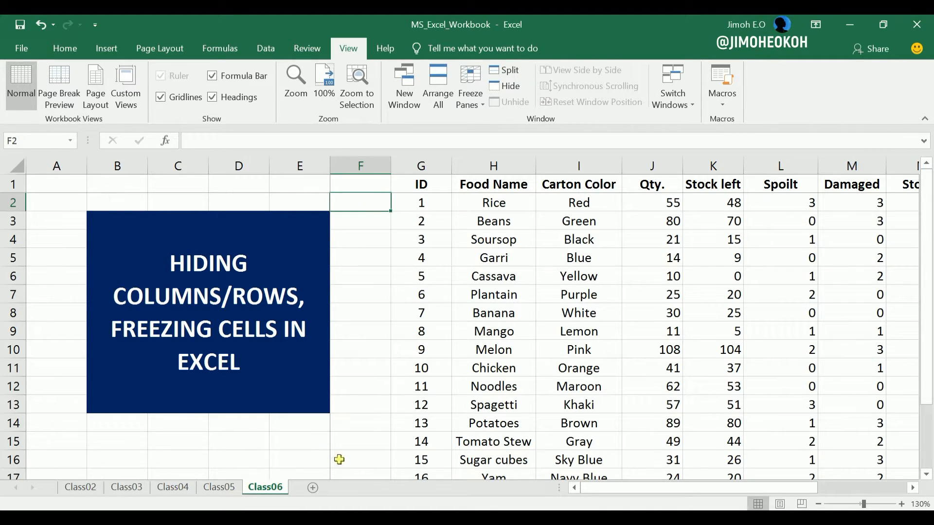
click(926, 474)
drag(926, 474, 926, 474)
drag(927, 425, 919, 417)
drag(912, 488, 530, 474)
- Unfreeze the panes and check how the title block and header row behave against the lower rows
click(481, 107)
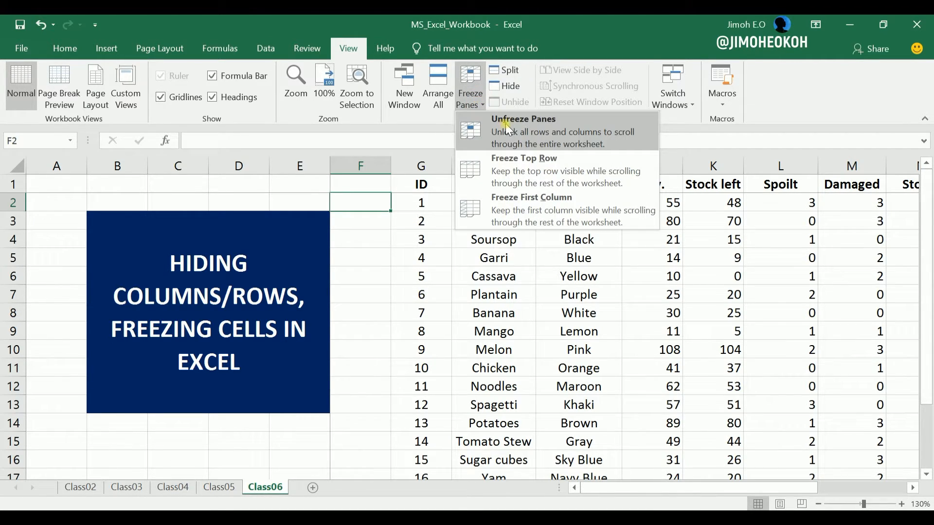
click(508, 129)
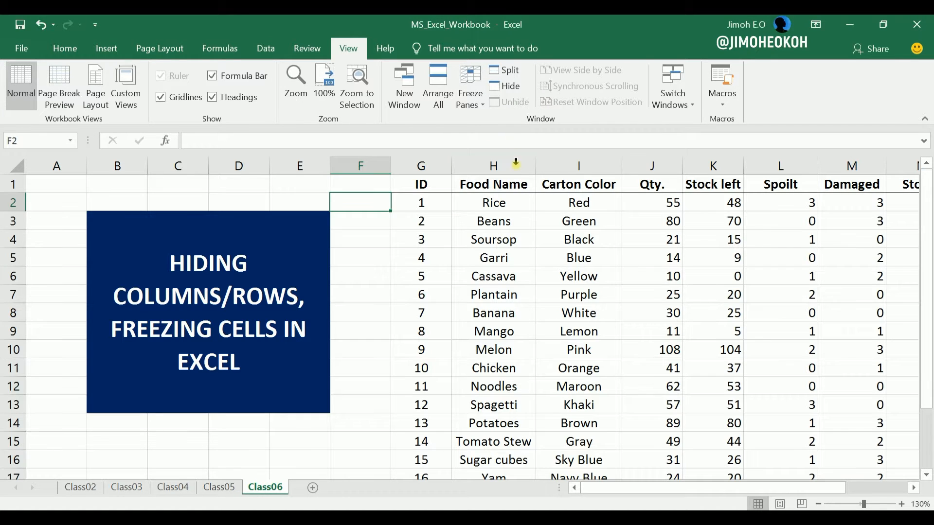
click(492, 278)
mouse_move(928, 253)
mouse_down()
mouse_move(928, 303)
mouse_move(926, 245)
mouse_up()
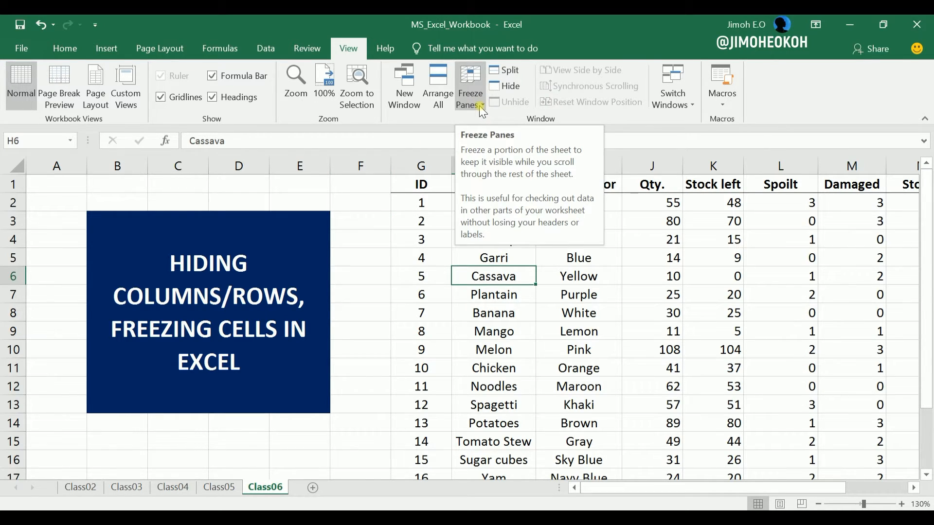
- Freeze the rows above and columns before cell F2 again, check both directions, and select cell I6 in the table
click(360, 203)
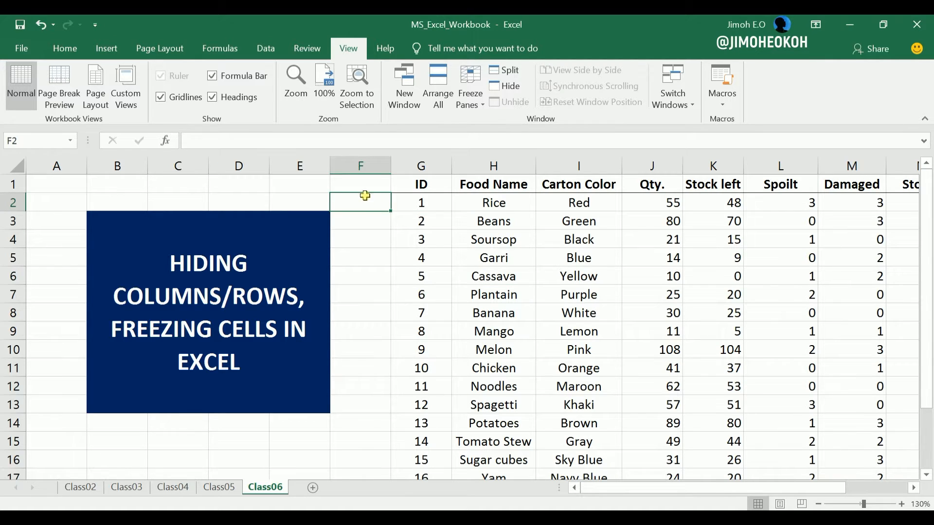
click(478, 105)
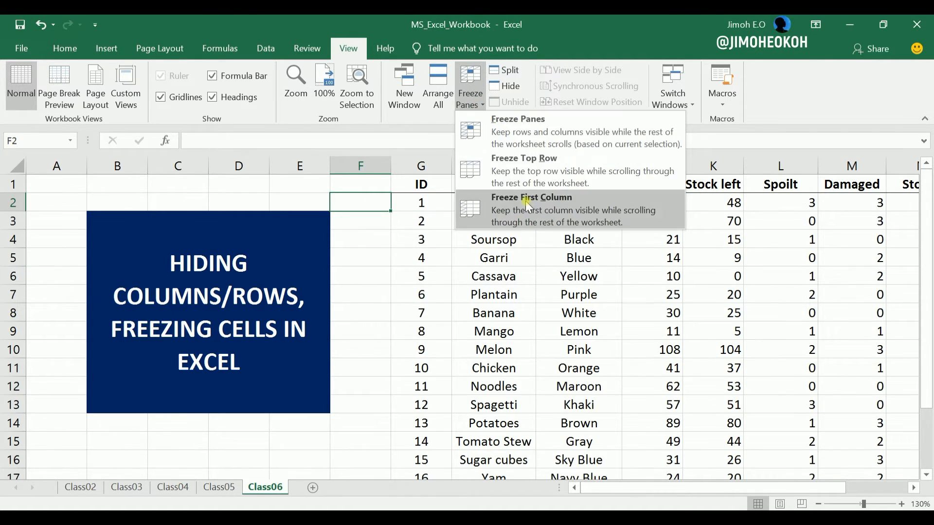
click(533, 135)
mouse_move(921, 224)
mouse_down()
mouse_move(923, 312)
mouse_move(921, 219)
mouse_up()
mouse_move(747, 487)
mouse_down()
mouse_move(832, 494)
mouse_move(729, 488)
mouse_up()
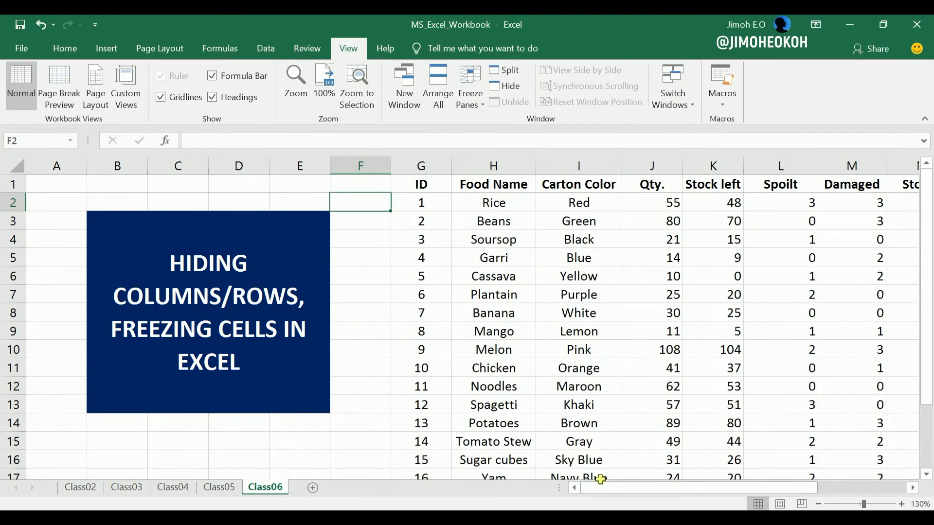
click(467, 364)
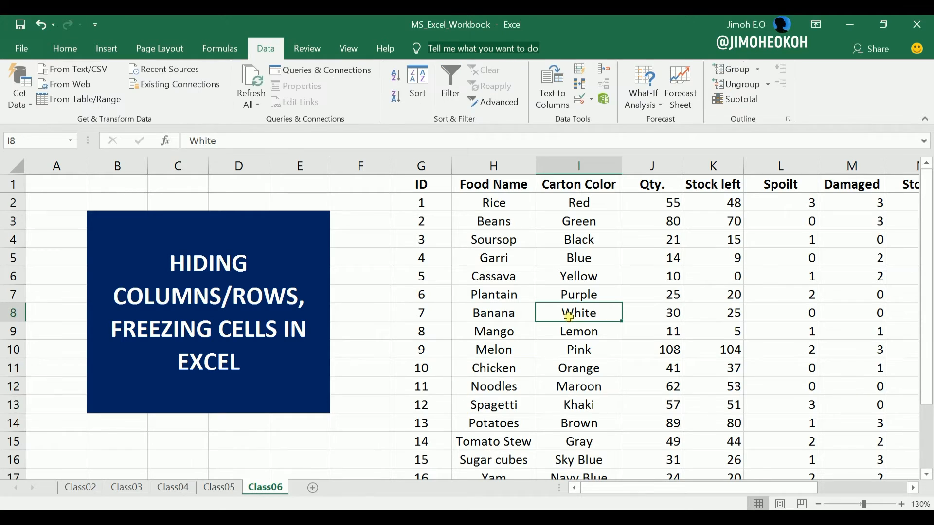
click(572, 274)
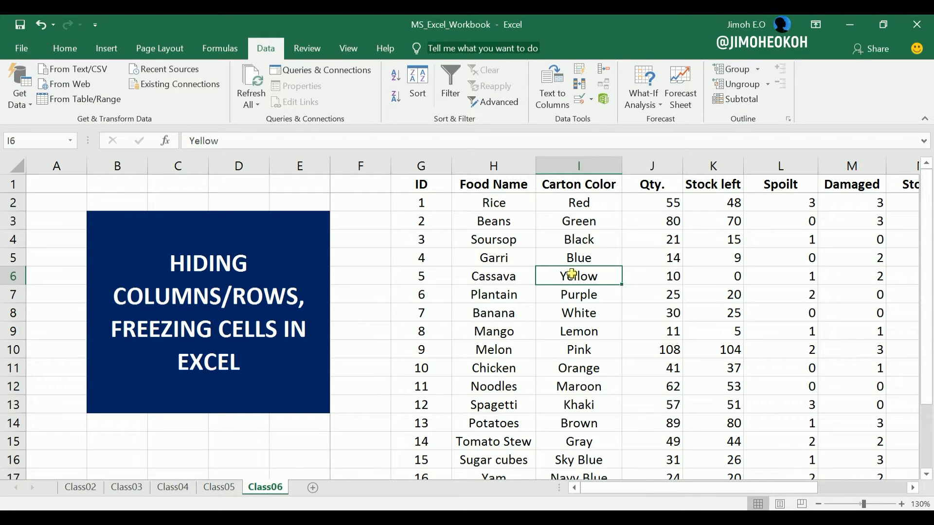